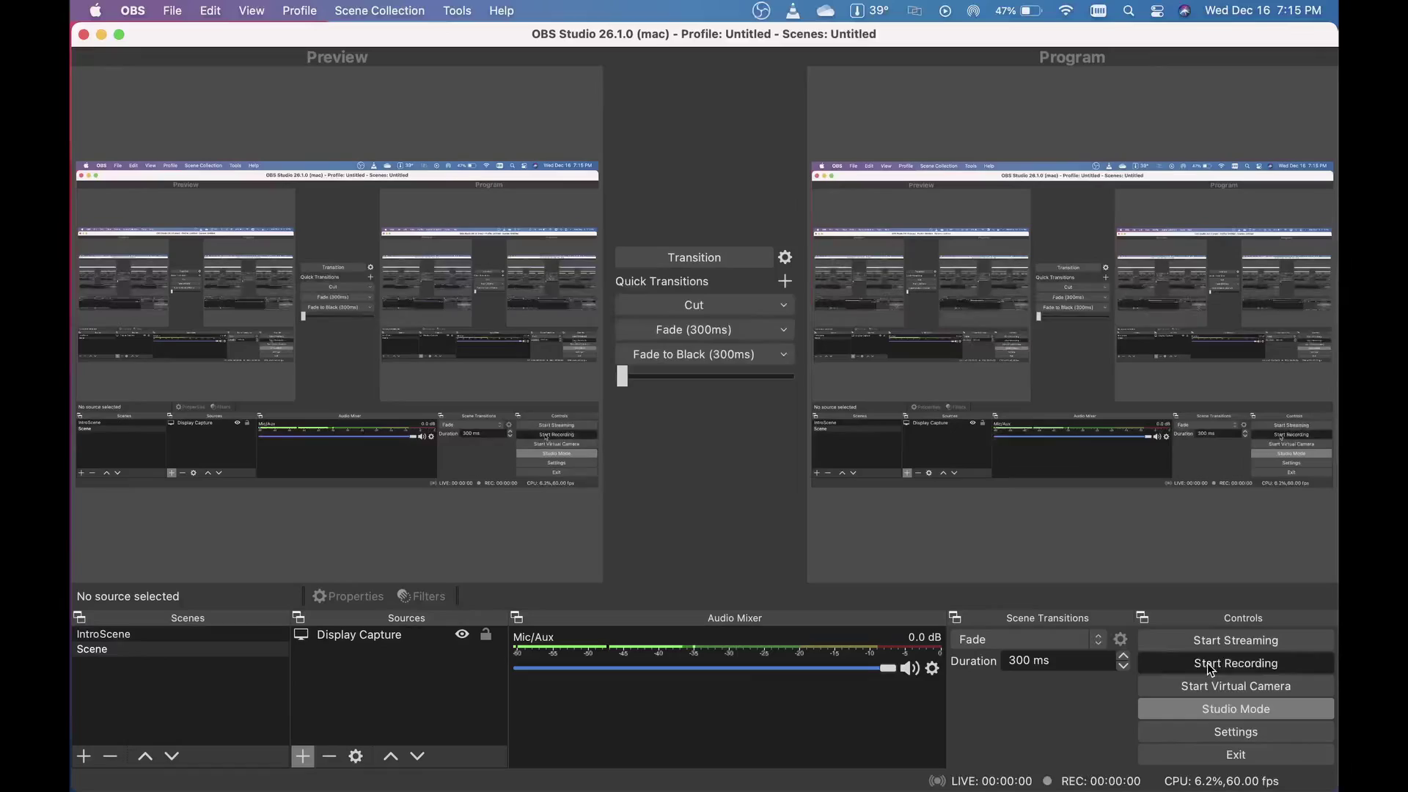
# Step: Start the OBS screen recording and minimize the OBS window to show the desktop
pyautogui.click(1210, 667)
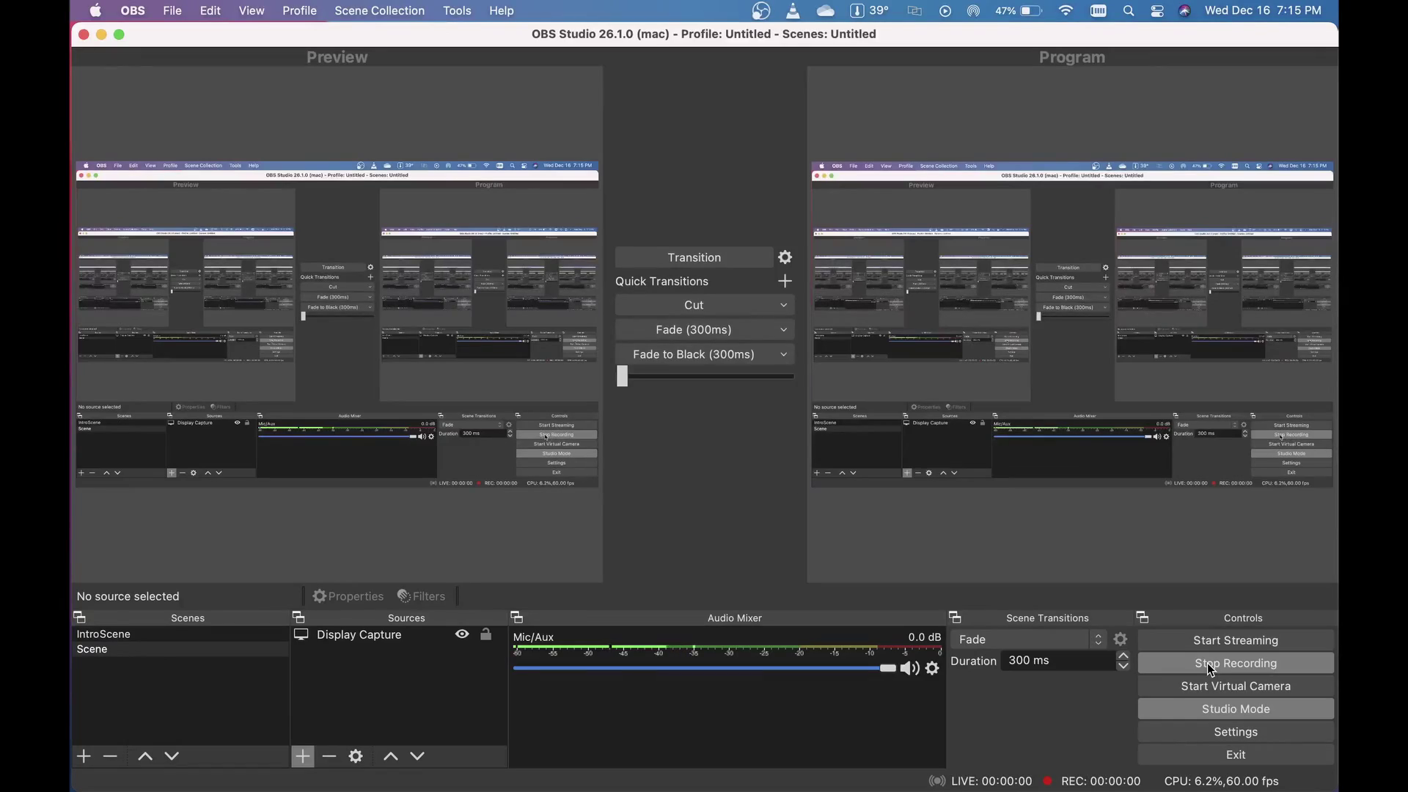
pyautogui.click(101, 34)
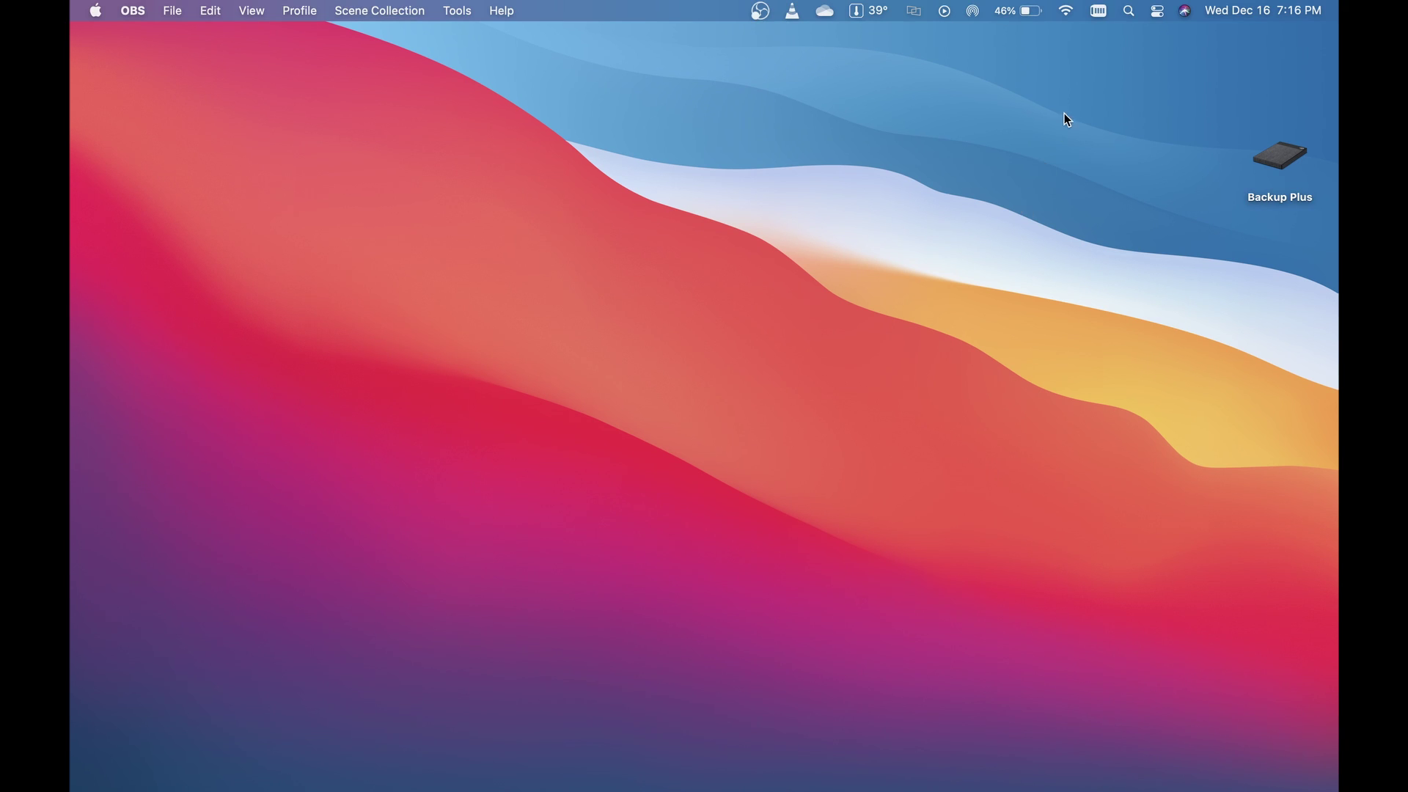
# Step: Launch Disk Utility through a Spotlight search for 'disk'
pyautogui.click(1127, 16)
pyautogui.write('disk')
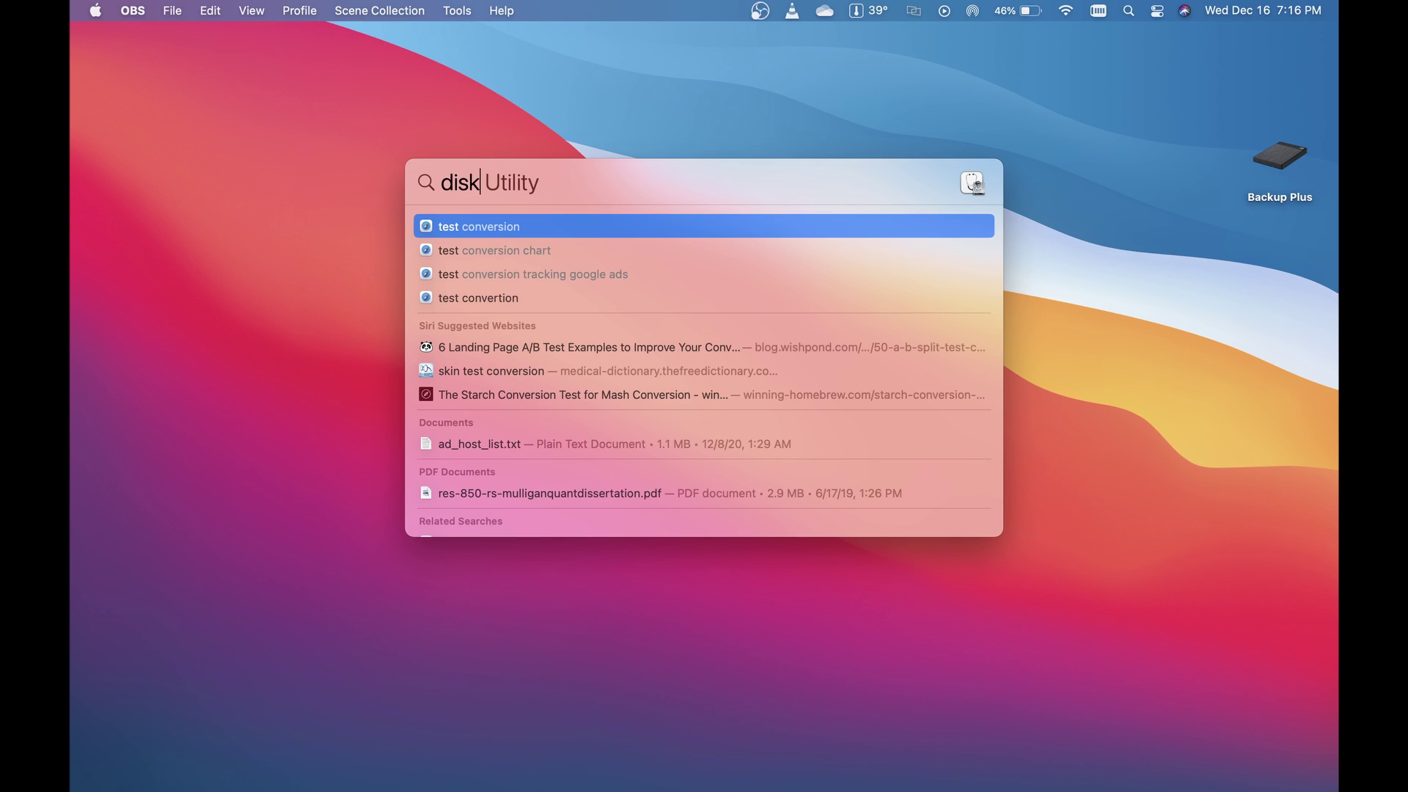
pyautogui.press('Return')
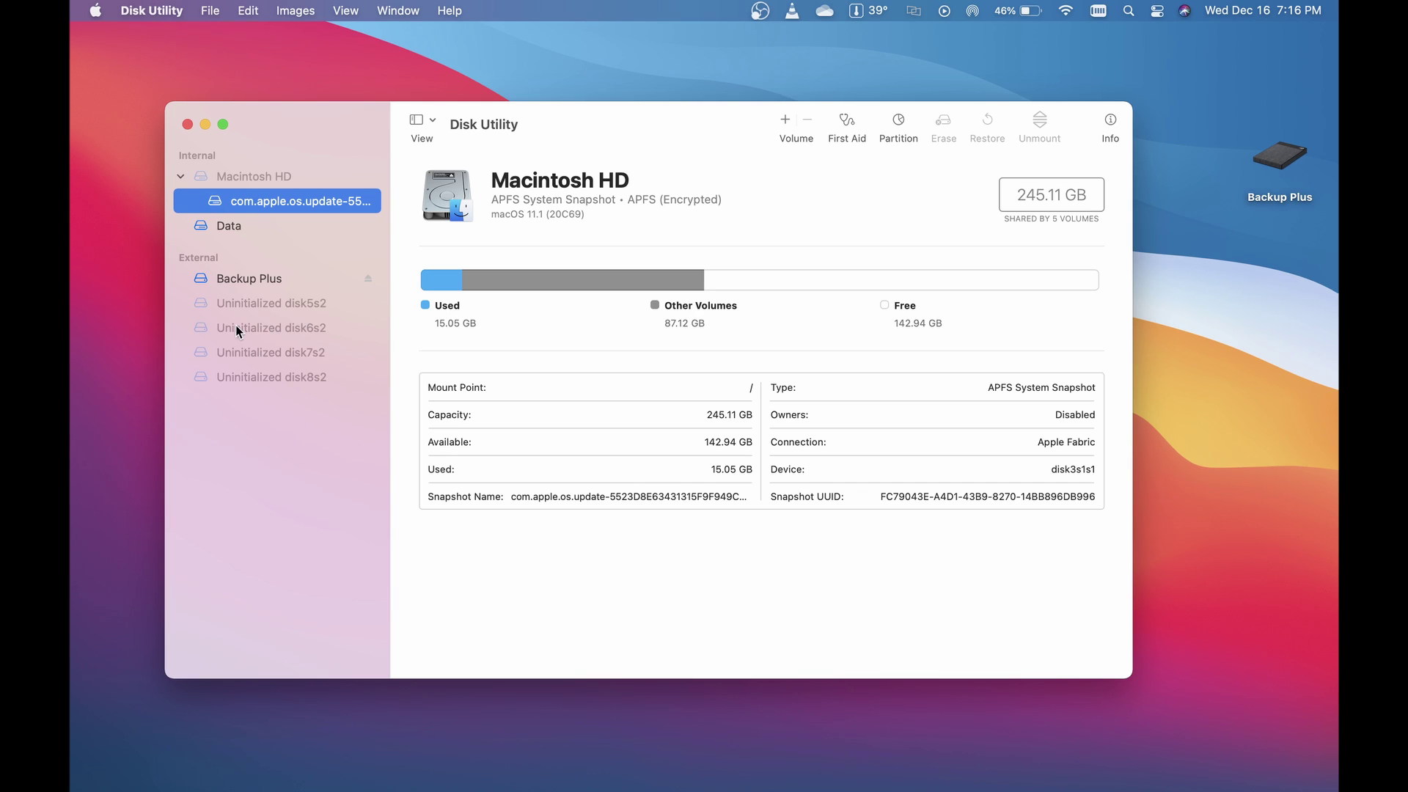
# Step: Check uninitialized disk8s2, then show the details of the 239.71 GB disk5s2
pyautogui.click(245, 375)
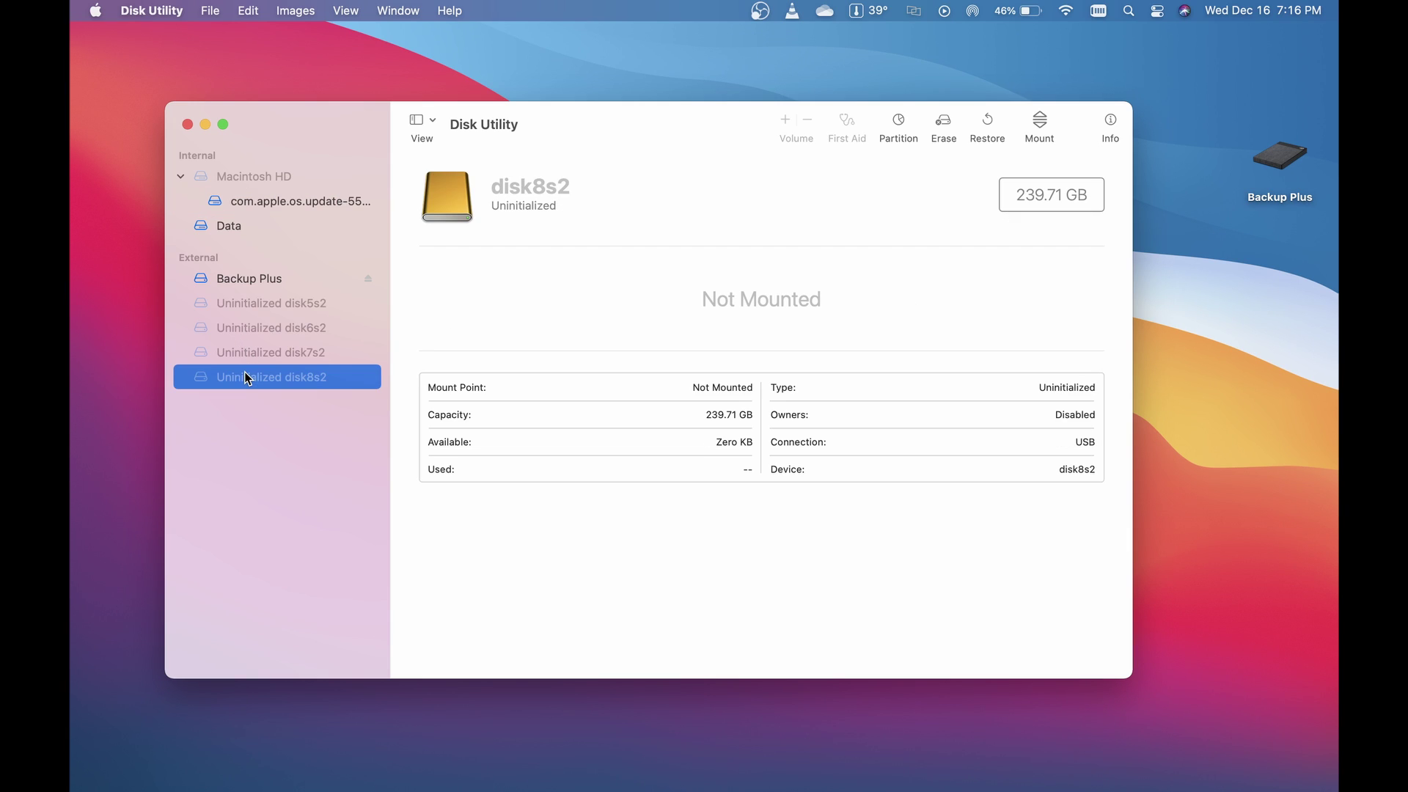
pyautogui.click(256, 303)
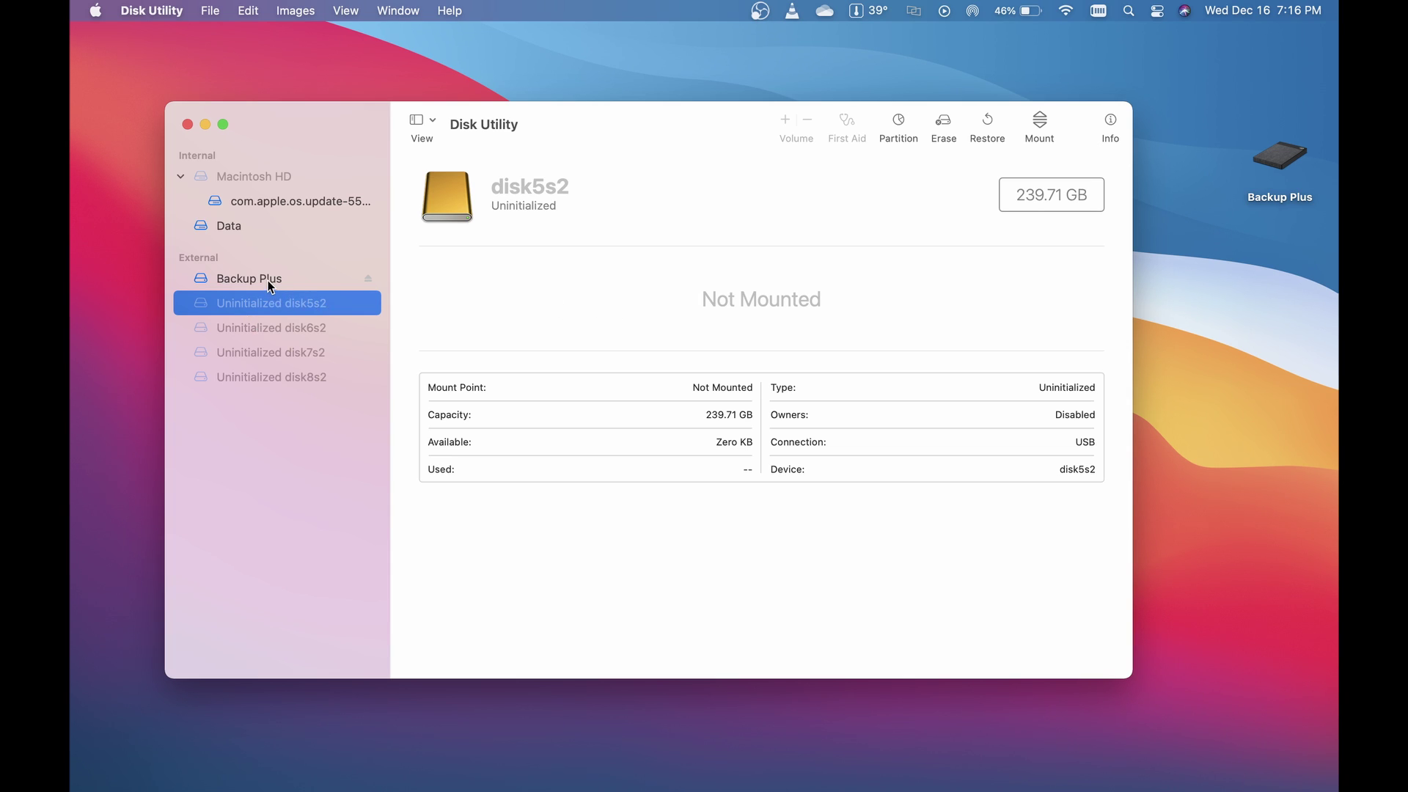
# Step: Start the RAID Assistant from the File menu with Striped (RAID 0) as the set type
pyautogui.click(212, 11)
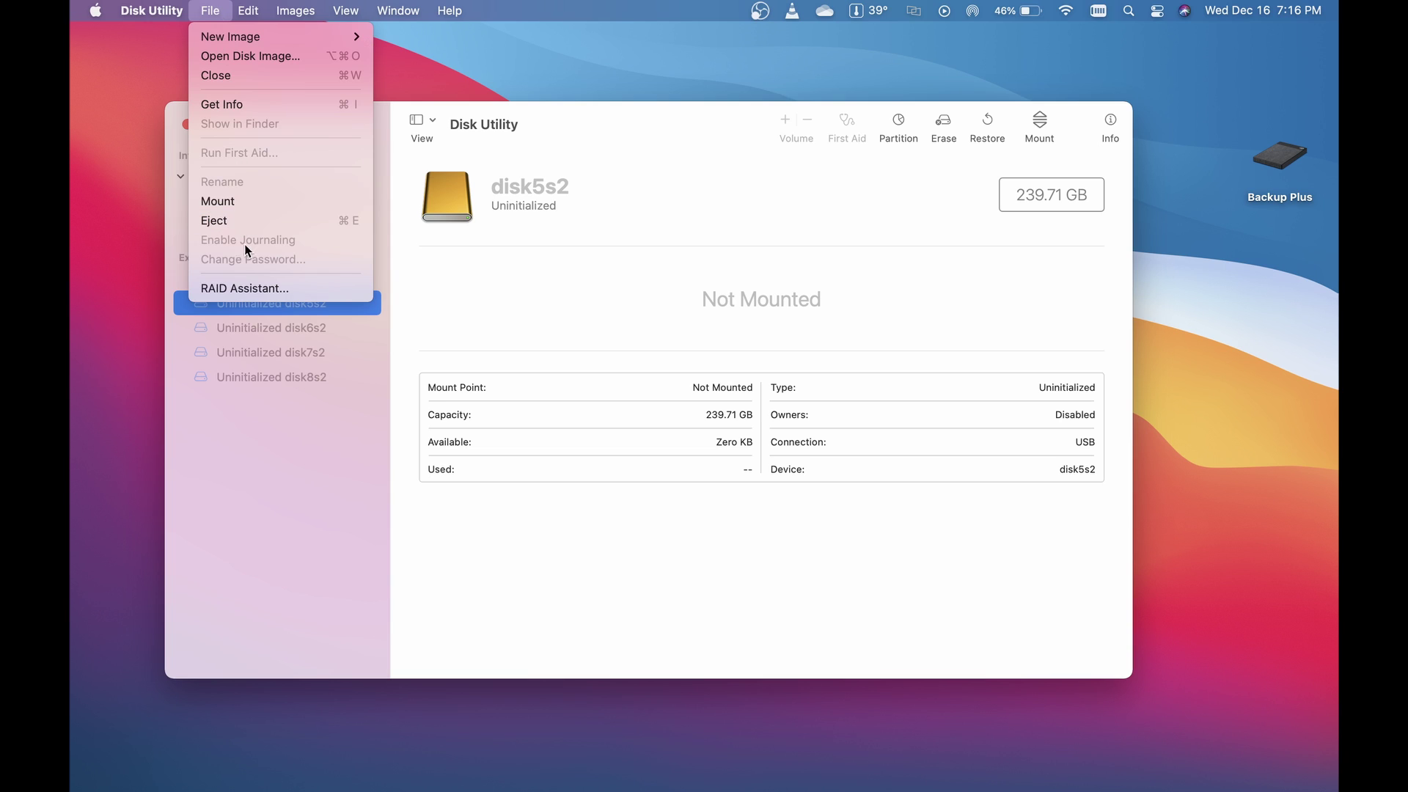
pyautogui.click(251, 289)
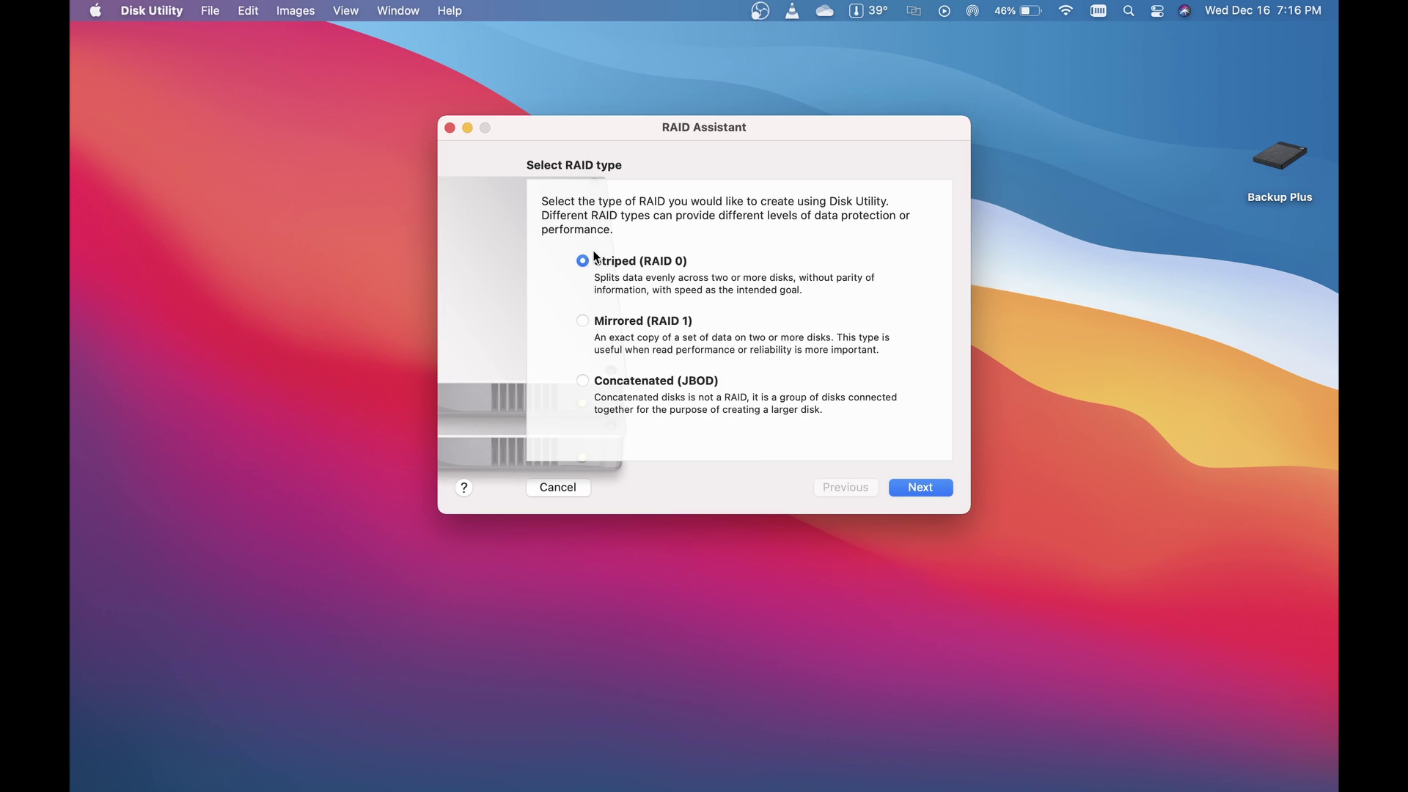
pyautogui.click(211, 10)
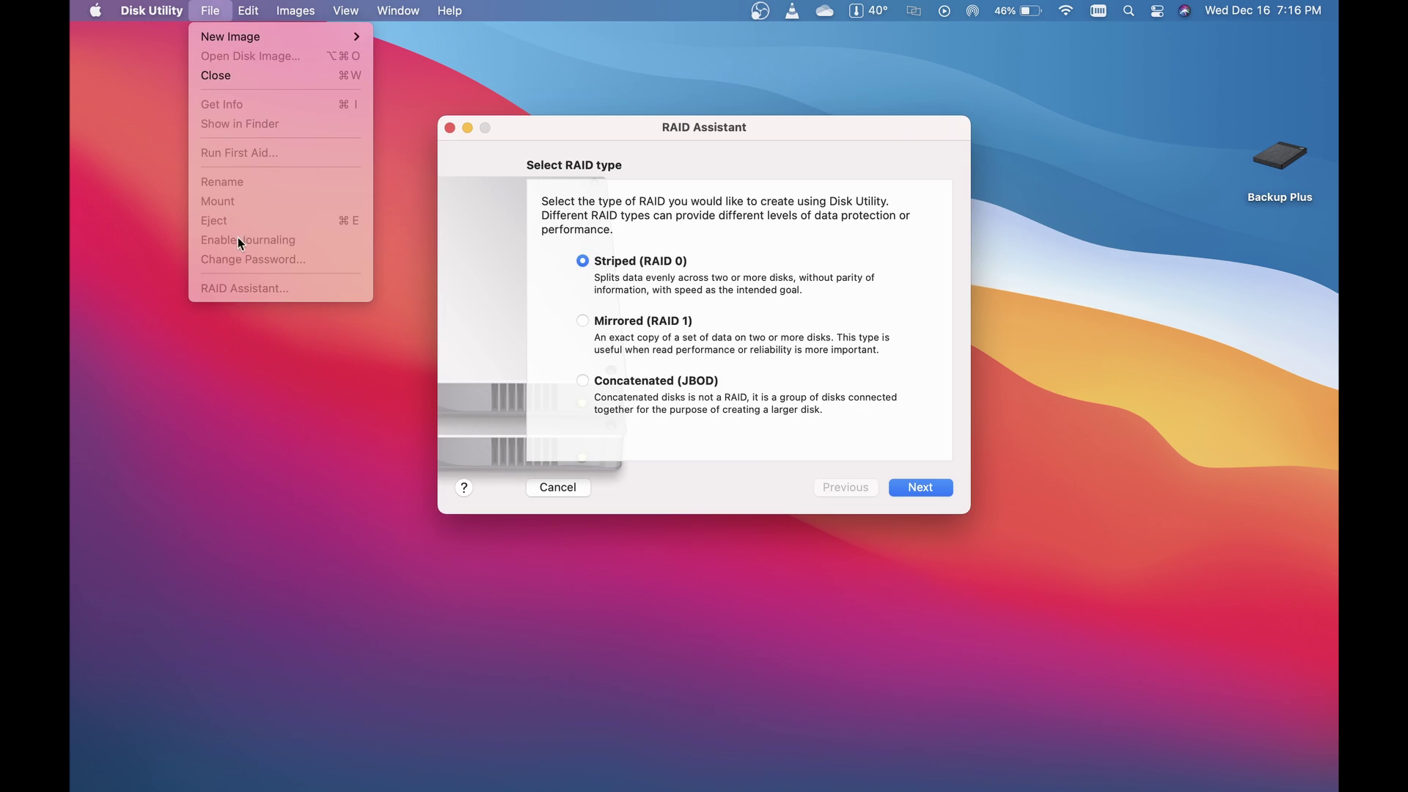
pyautogui.click(661, 215)
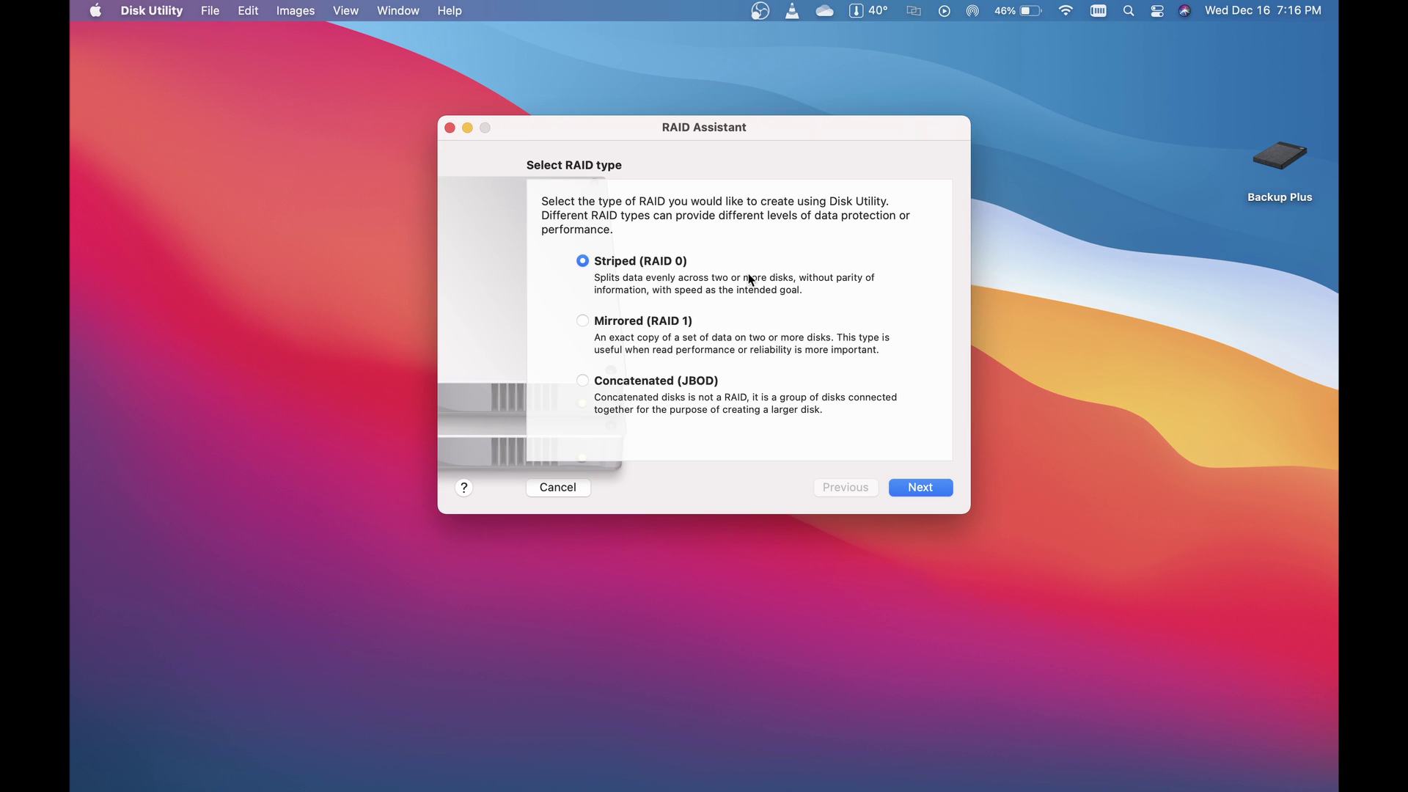
pyautogui.click(596, 323)
pyautogui.click(584, 262)
# Step: Include SABRENT DISK00, DISK01, DISK02 and DISK03 as members of the 960.23 GB RAID 0 set
pyautogui.click(910, 485)
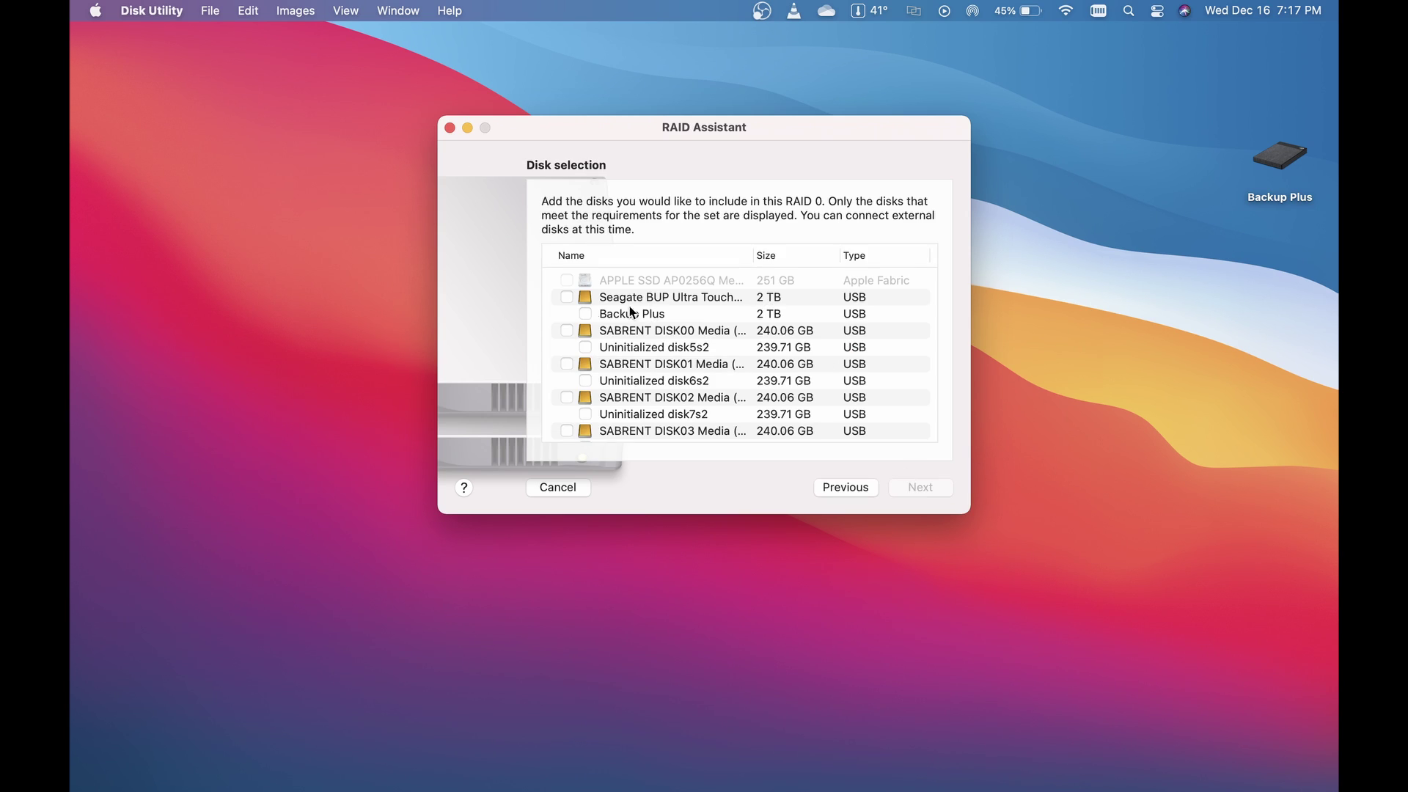
pyautogui.click(566, 331)
pyautogui.click(566, 365)
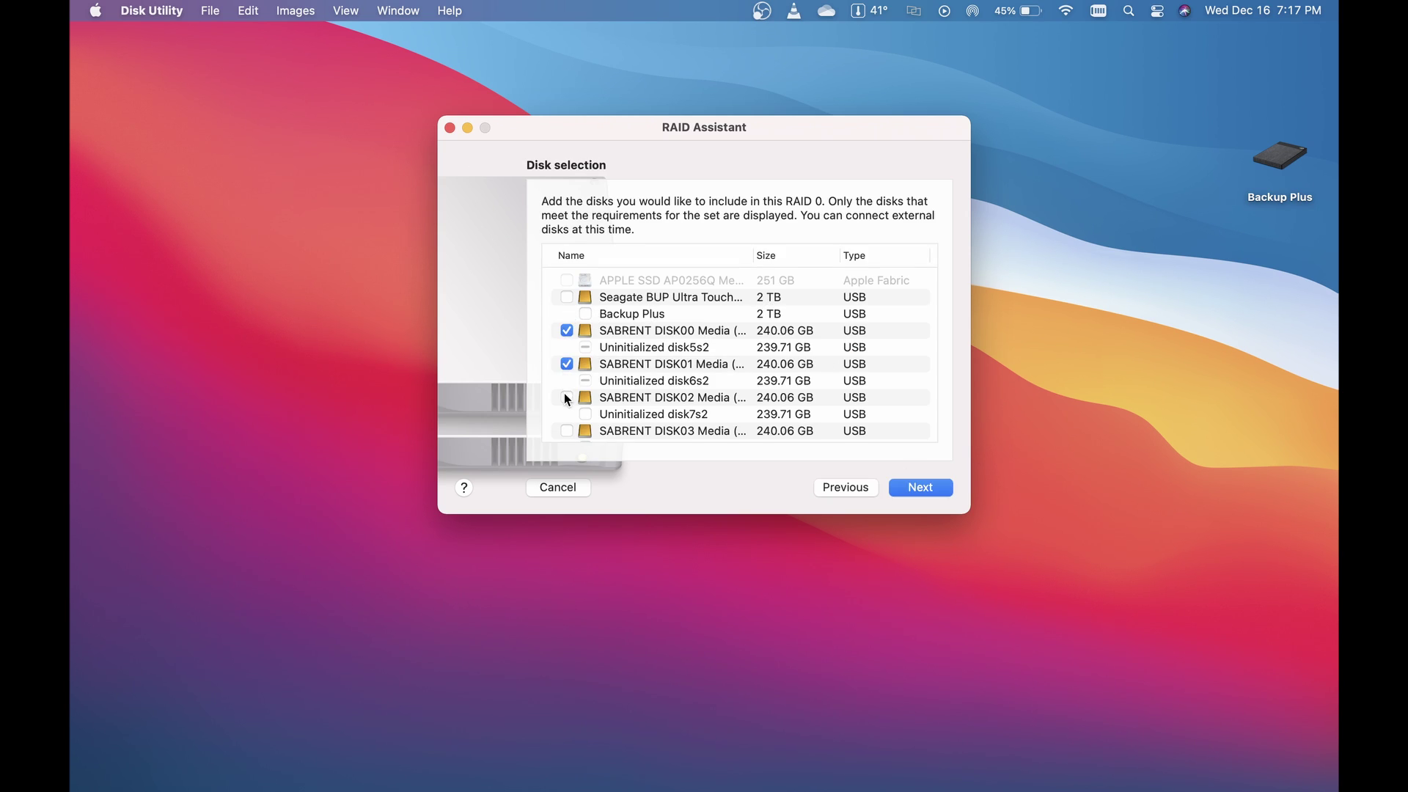
pyautogui.click(566, 397)
pyautogui.click(566, 431)
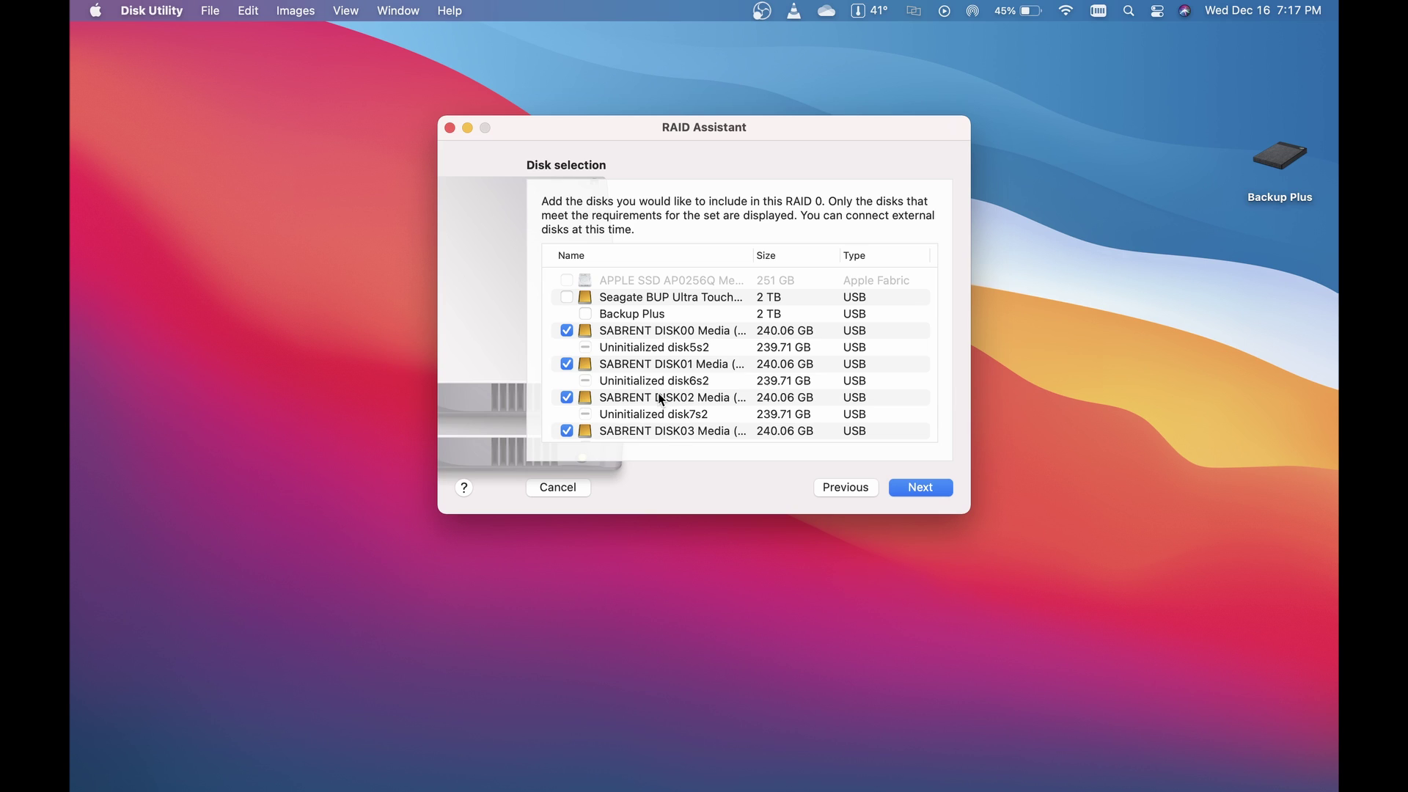
pyautogui.click(930, 489)
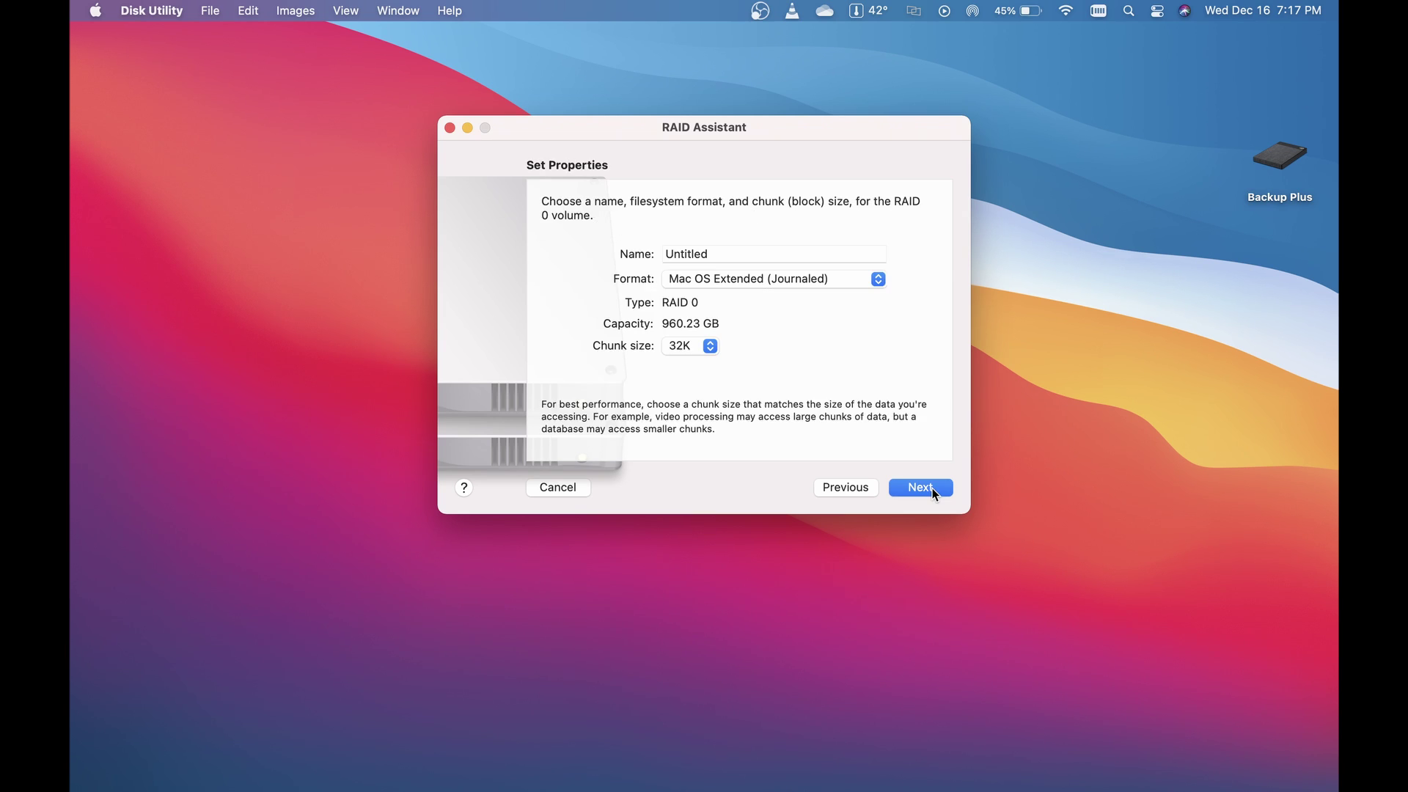
# Step: Name the RAID set VideoEditing with a 128K chunk size and proceed to creation
pyautogui.doubleClick(741, 254)
pyautogui.write('Videot')
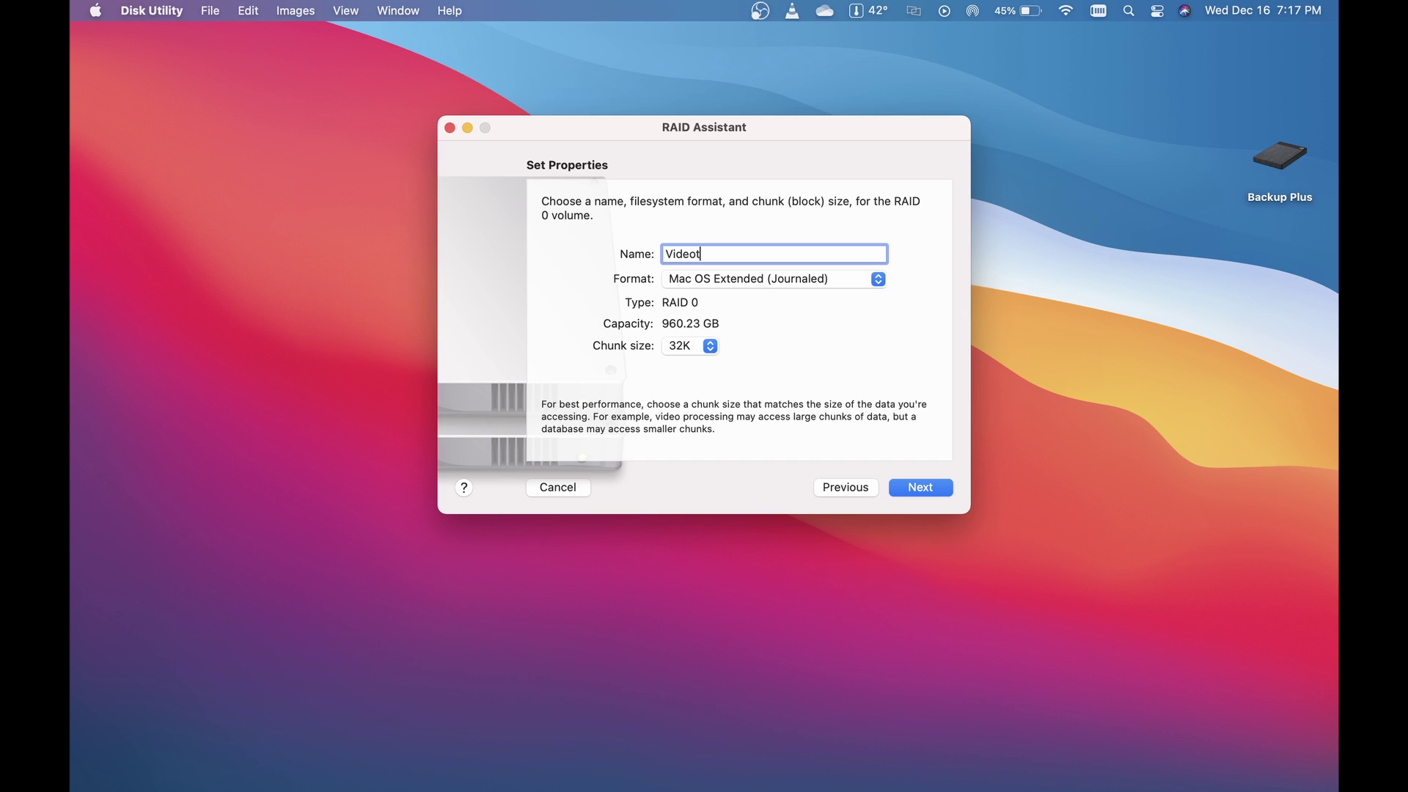
pyautogui.write('Editing')
pyautogui.press('Return')
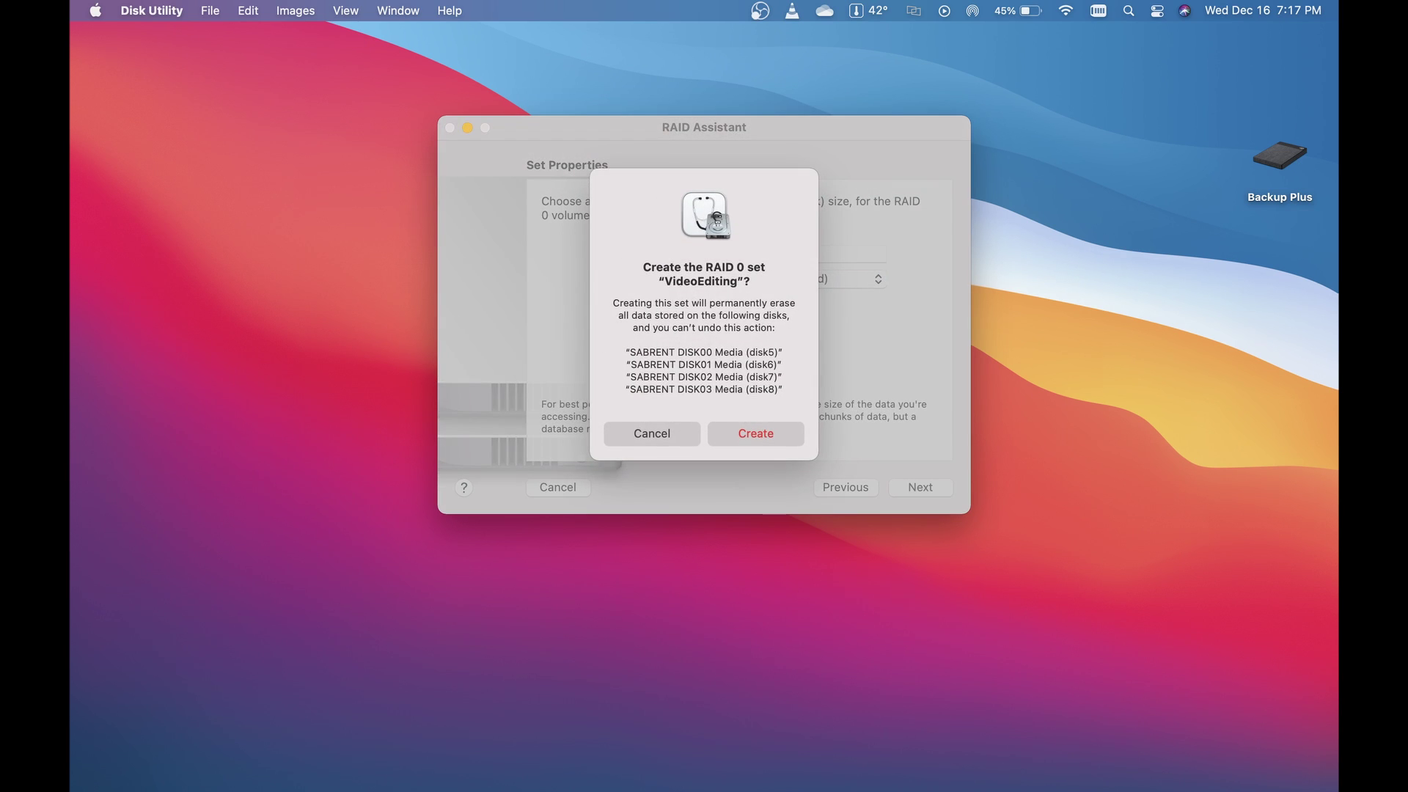
pyautogui.click(660, 432)
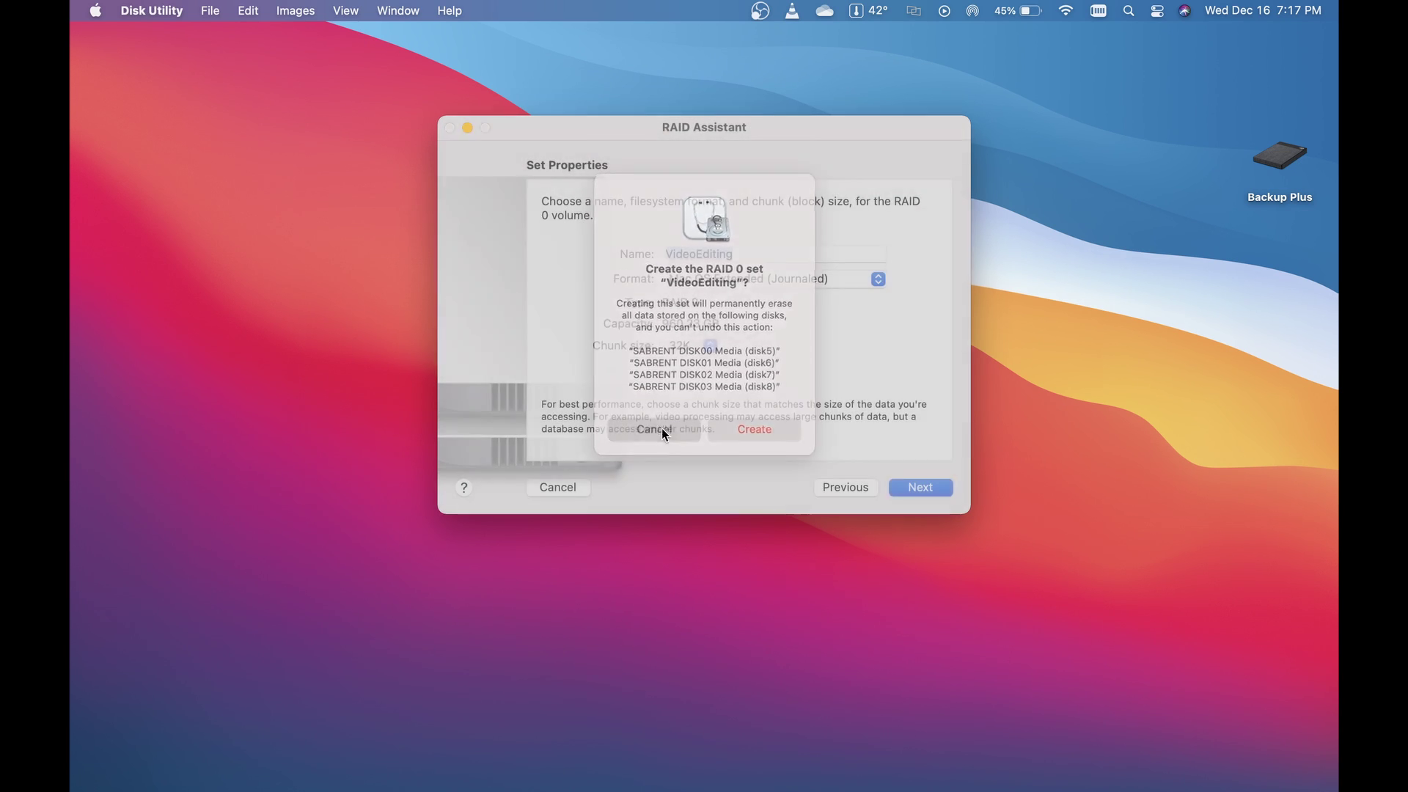
pyautogui.click(700, 346)
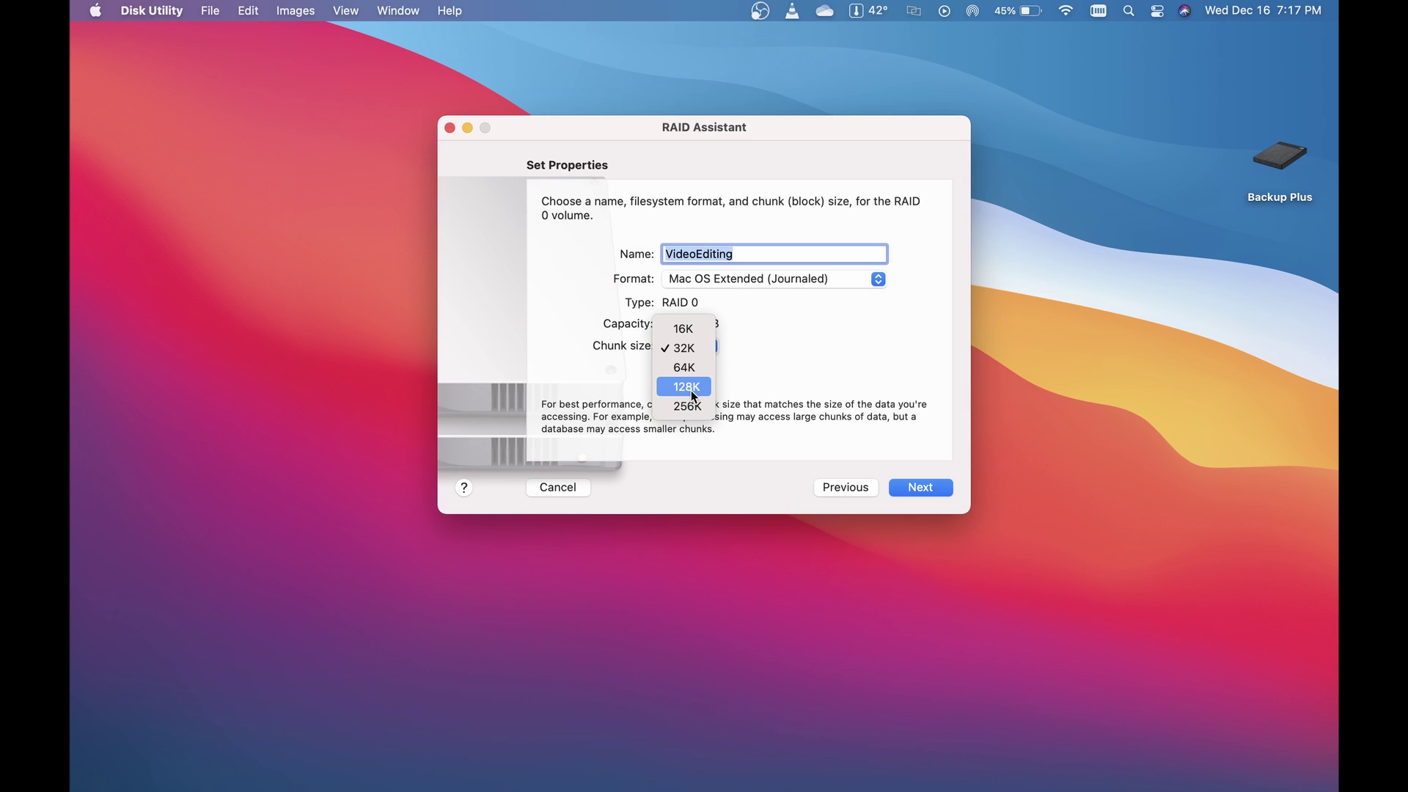
pyautogui.click(693, 396)
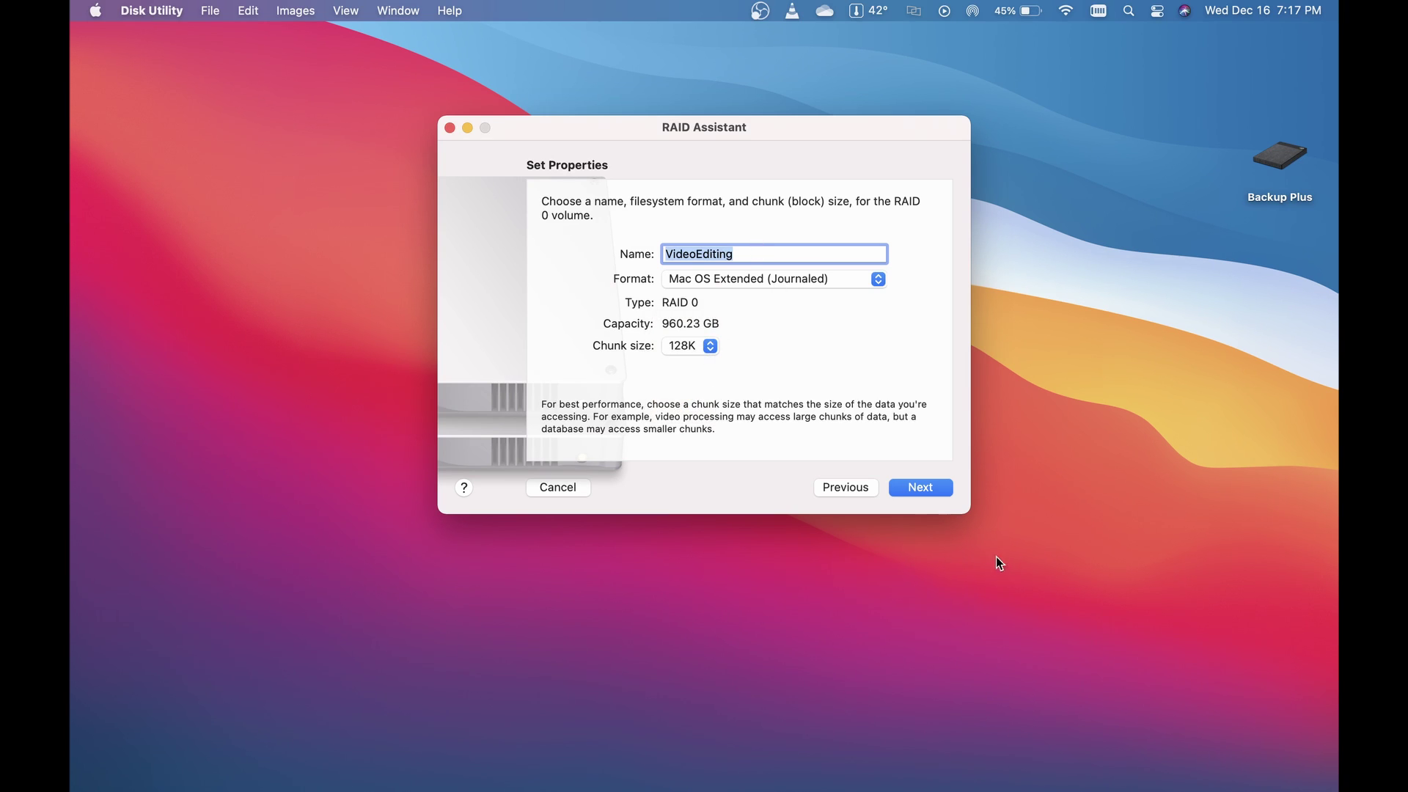
pyautogui.click(907, 489)
# Step: Confirm creating the VideoEditing RAID 0 set and wait for it to finish, dismissing a Mail notification
pyautogui.click(774, 437)
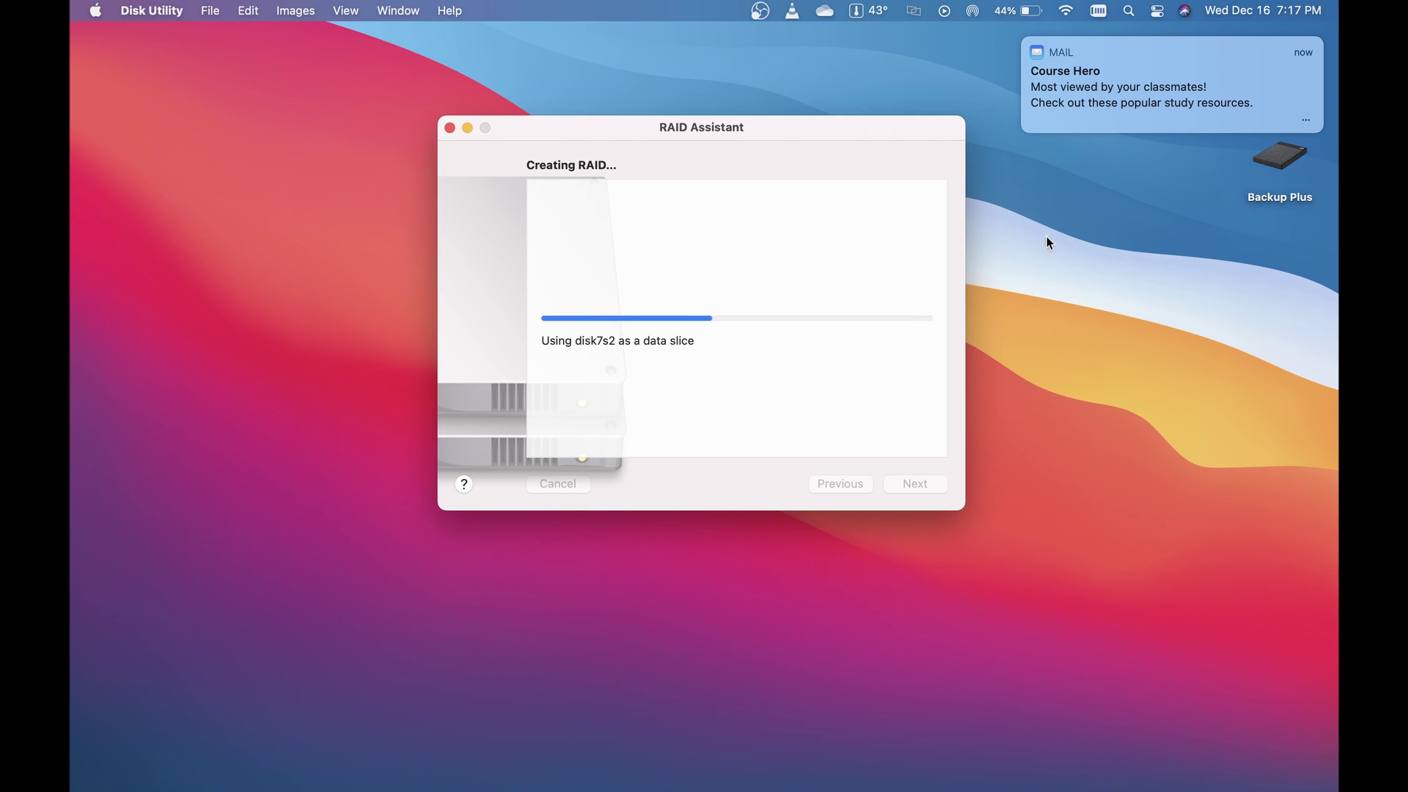
pyautogui.moveTo(1056, 99)
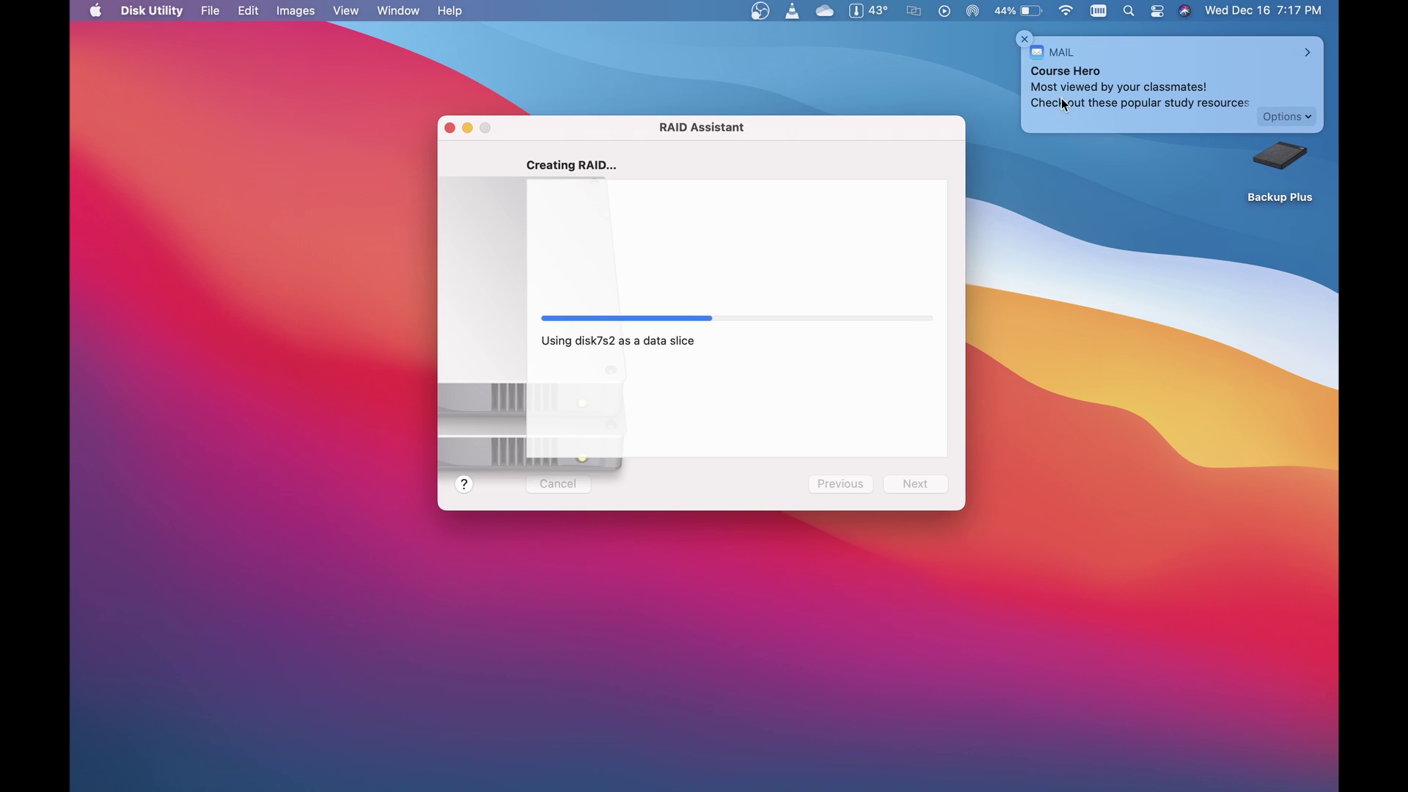
pyautogui.click(1029, 54)
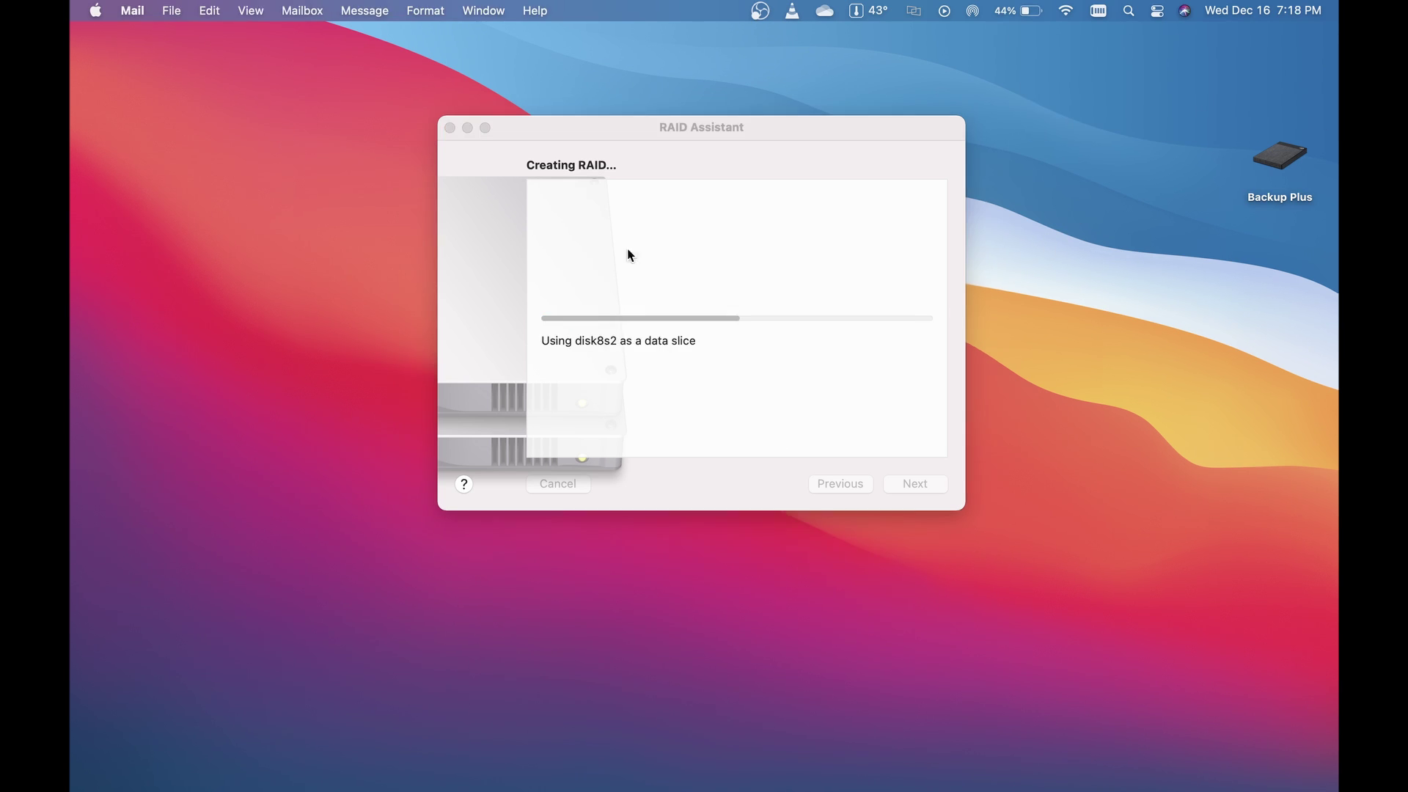
pyautogui.click(651, 132)
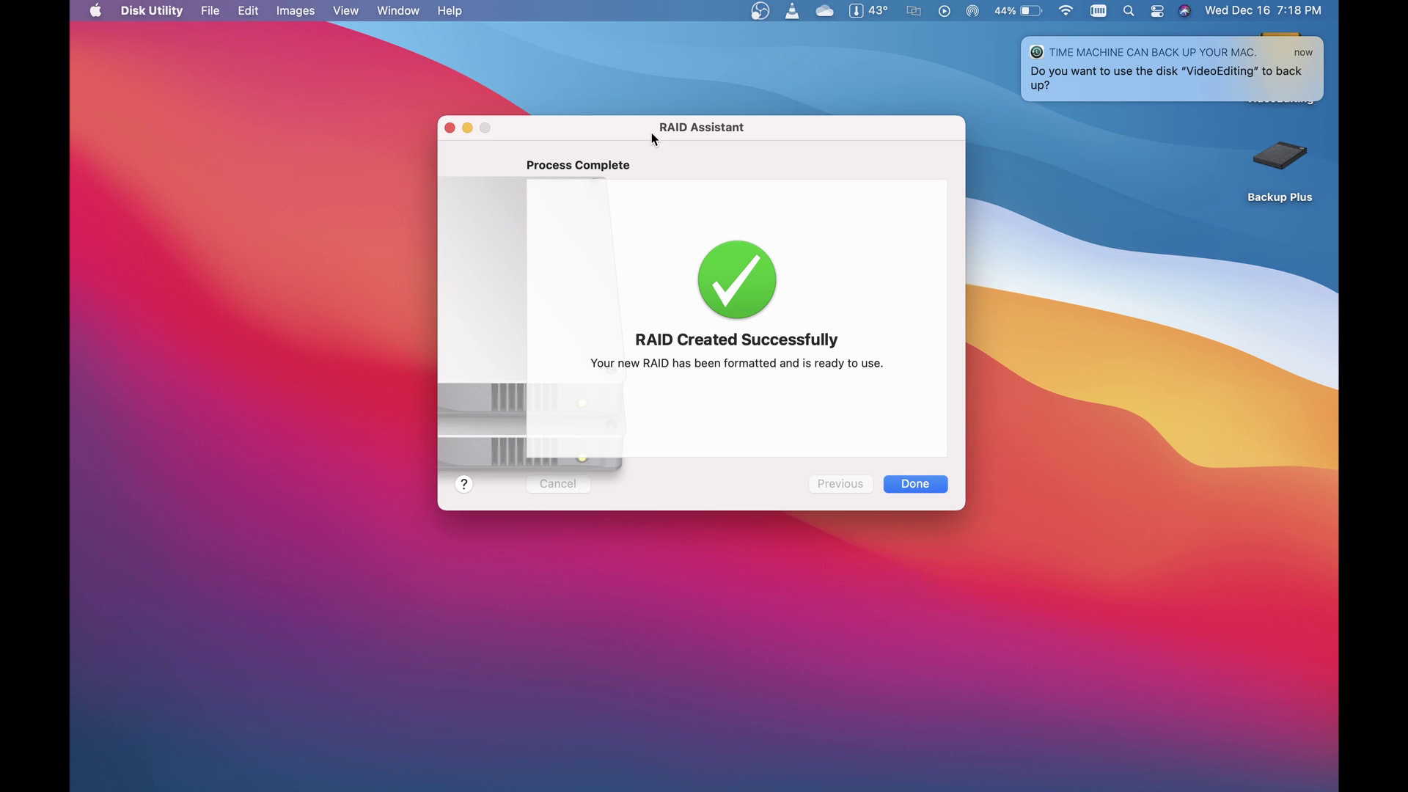
# Step: Dismiss the Time Machine prompt and open the VideoEditing volume
pyautogui.moveTo(1135, 48)
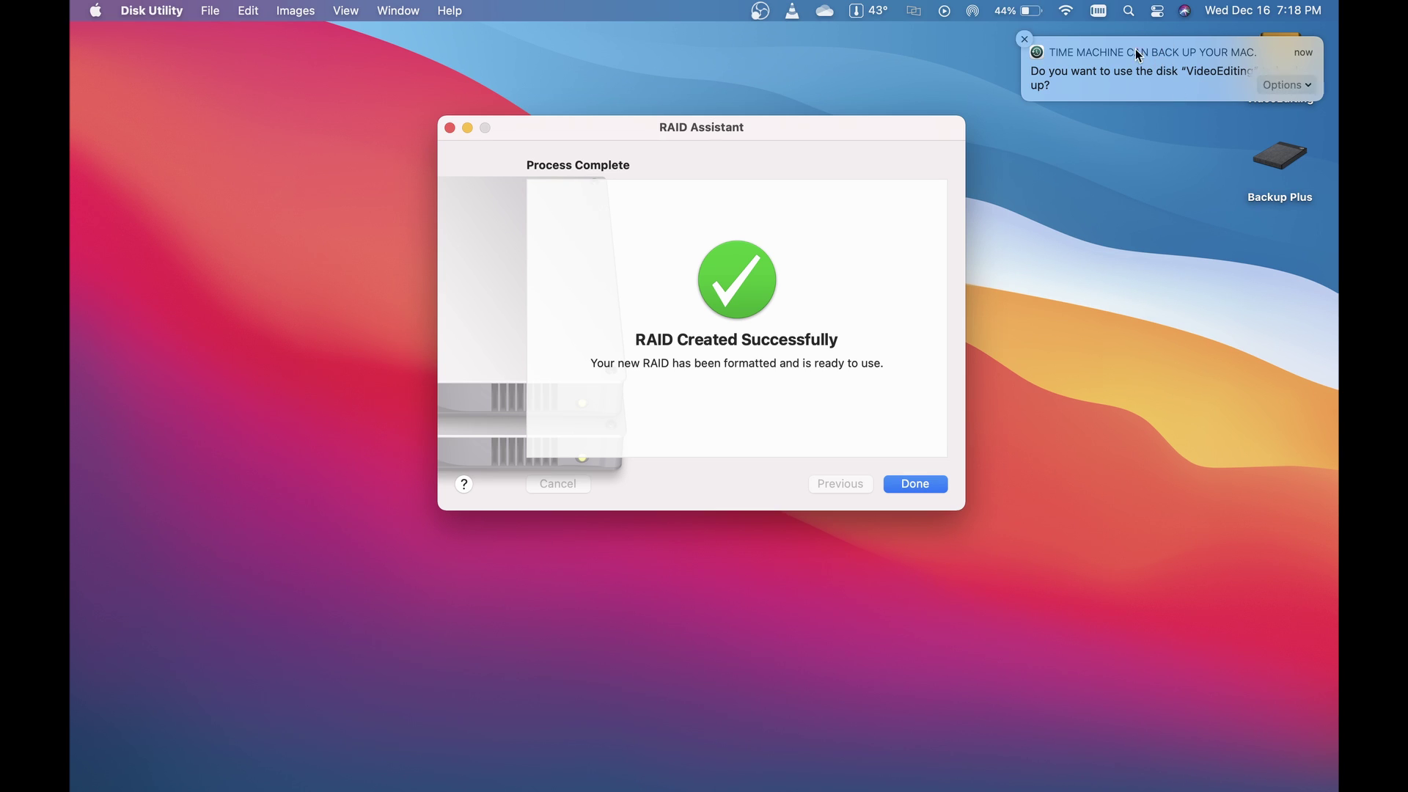
pyautogui.click(1023, 39)
pyautogui.doubleClick(1277, 56)
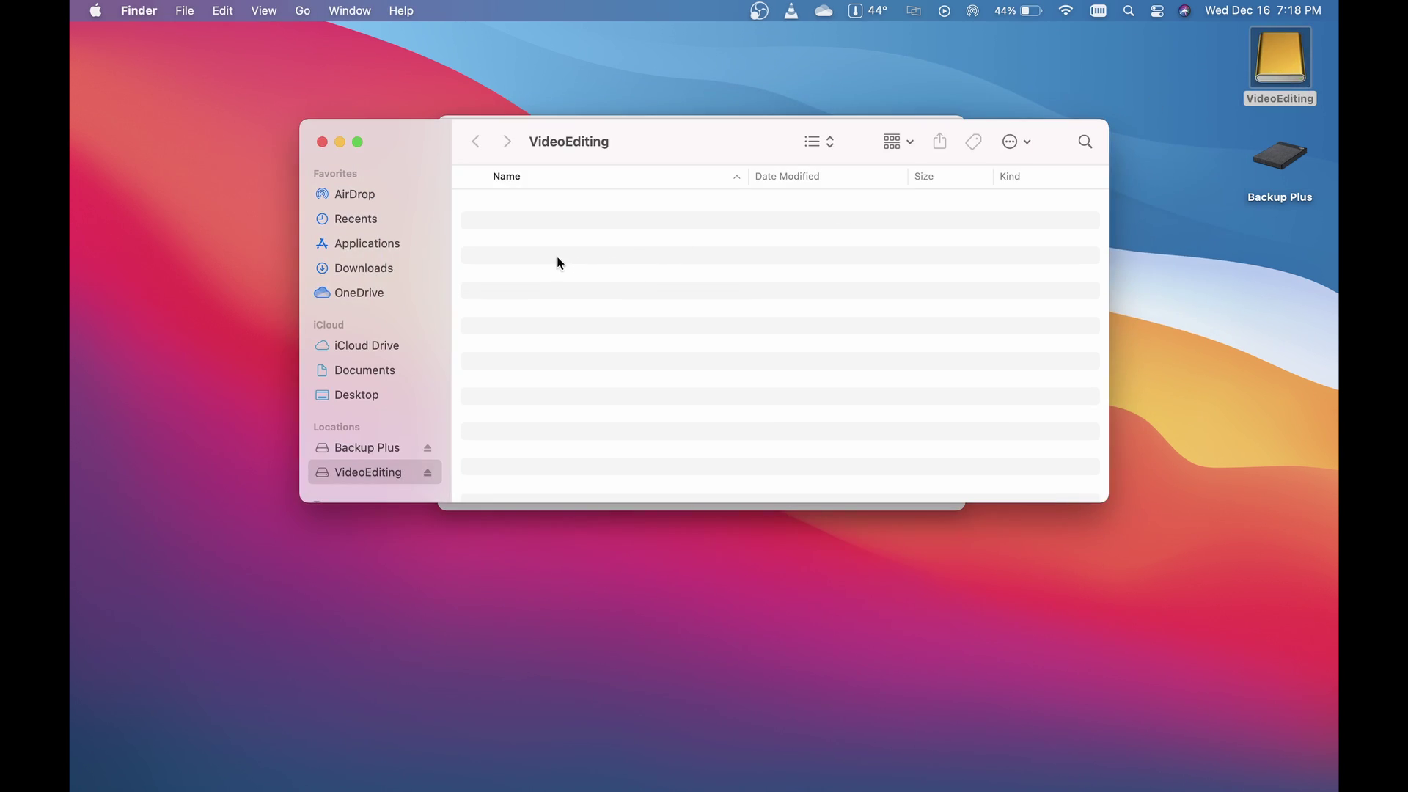
# Step: Create a new folder named DavinciResolveProjectsDatabase on VideoEditing
pyautogui.rightClick(556, 258)
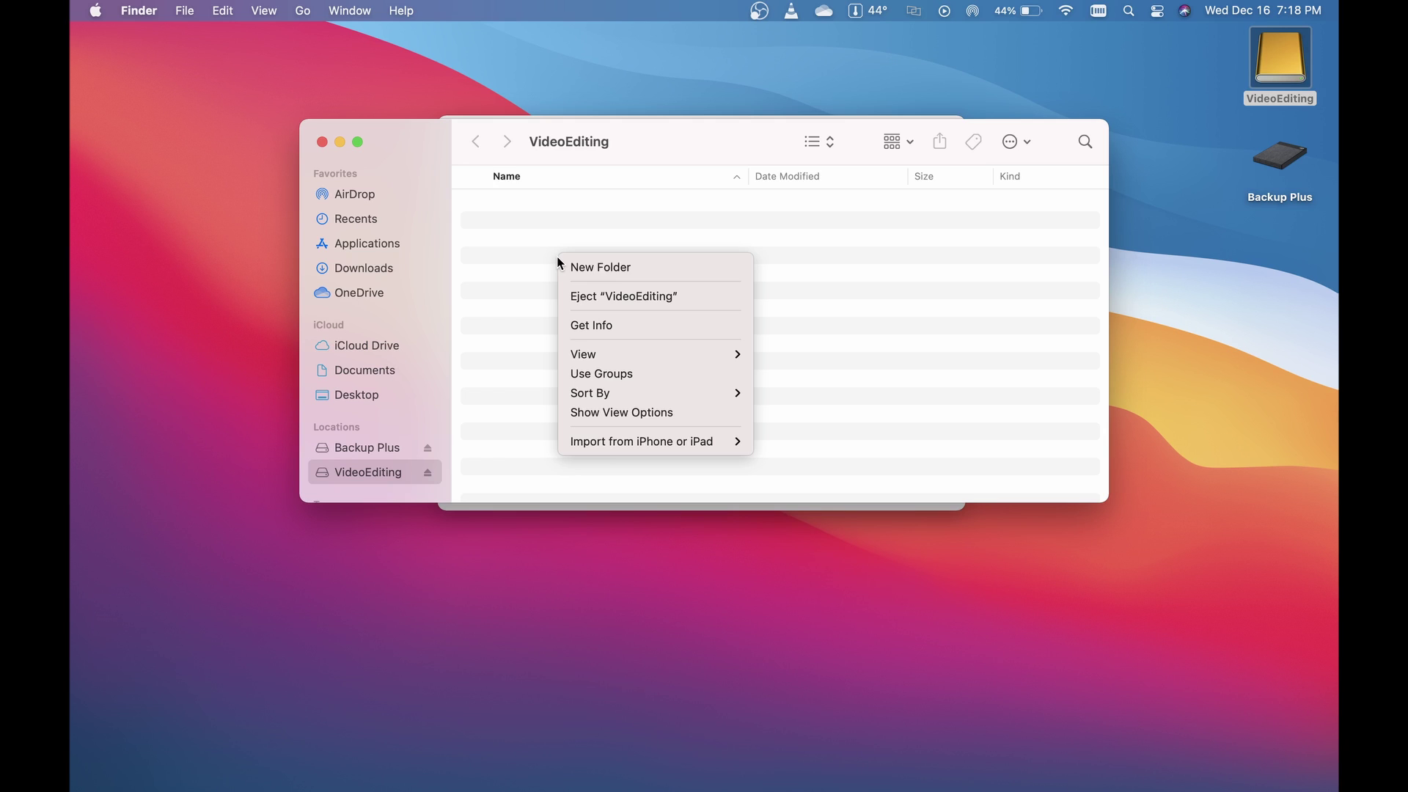
pyautogui.click(652, 272)
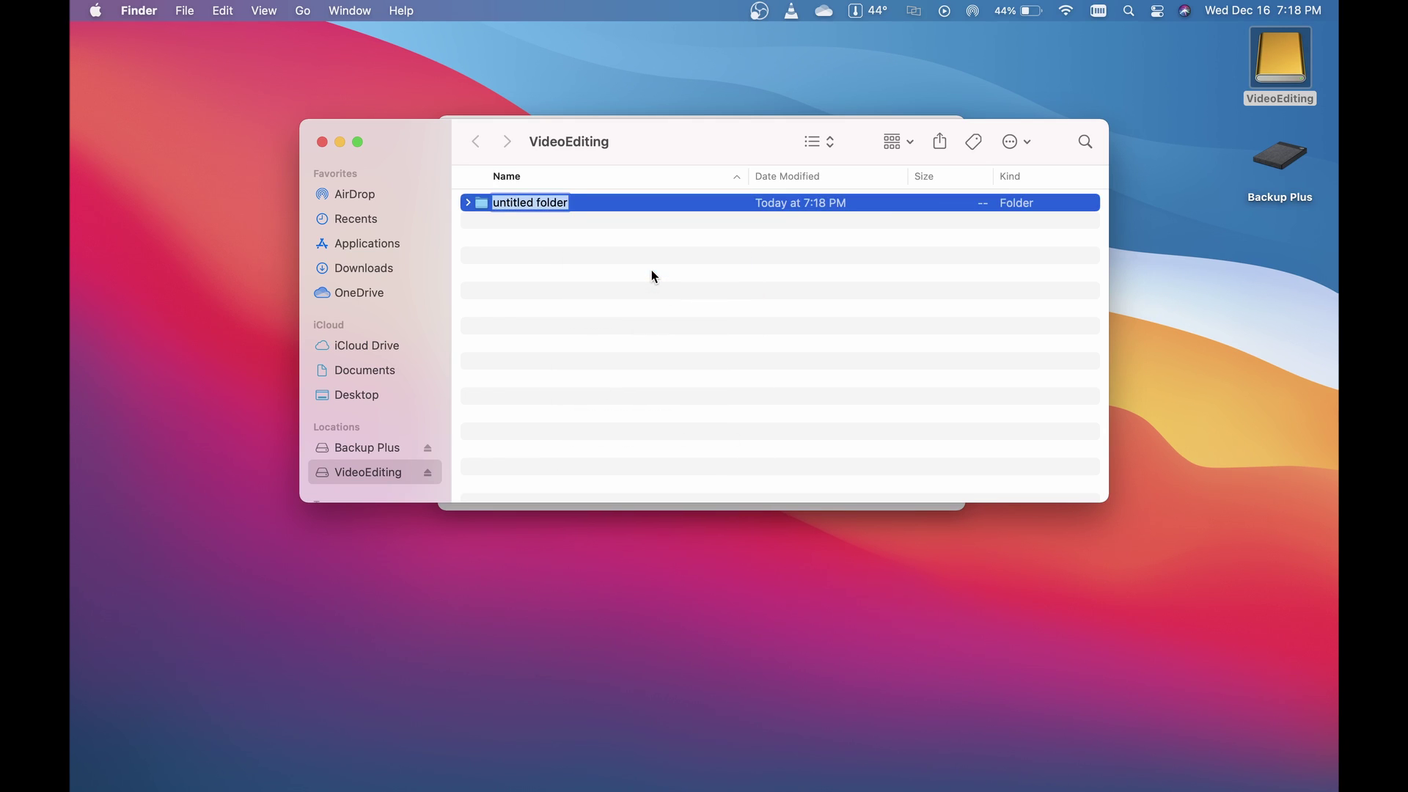
pyautogui.write('DavinciRe')
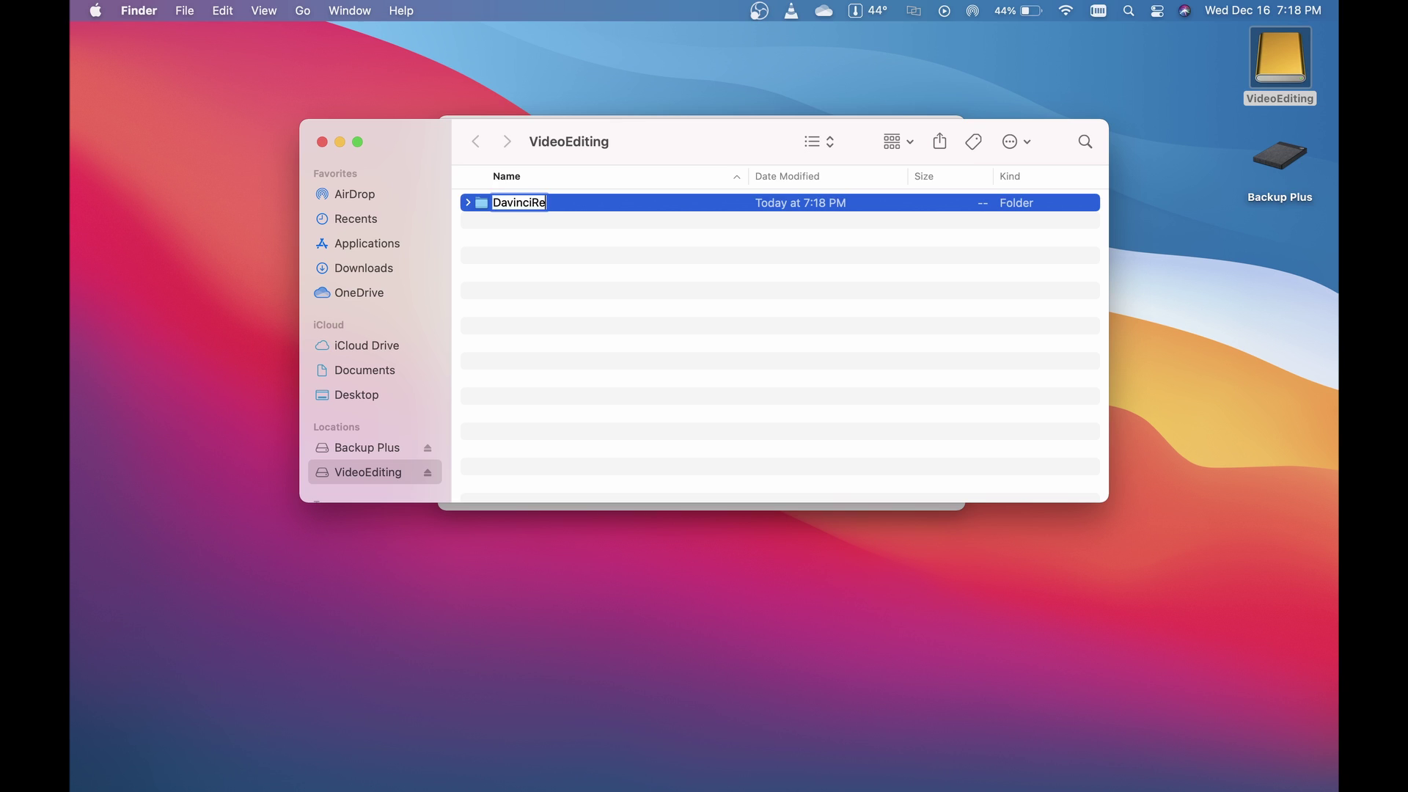
pyautogui.write('solveProjec')
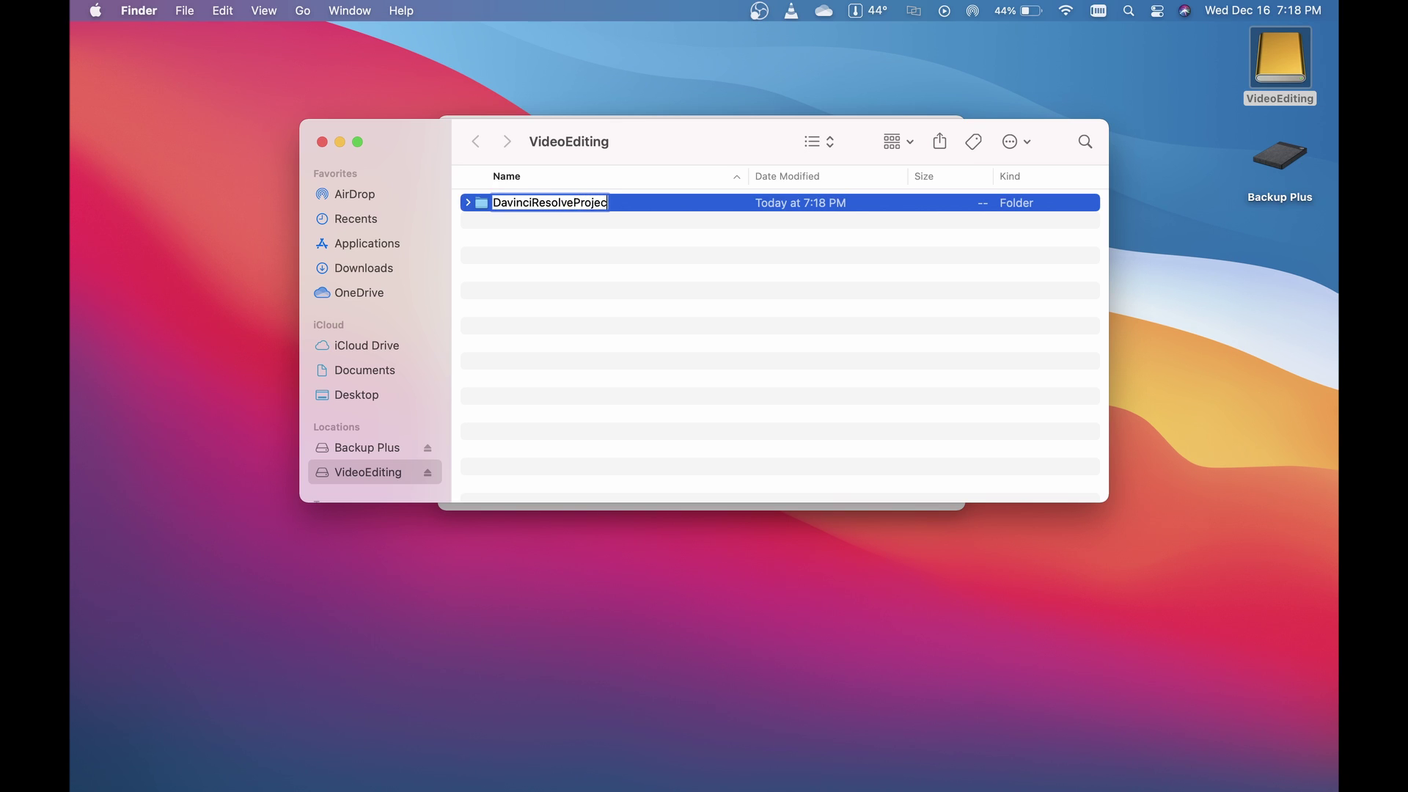
pyautogui.write('tsDatabase')
pyautogui.press('Return')
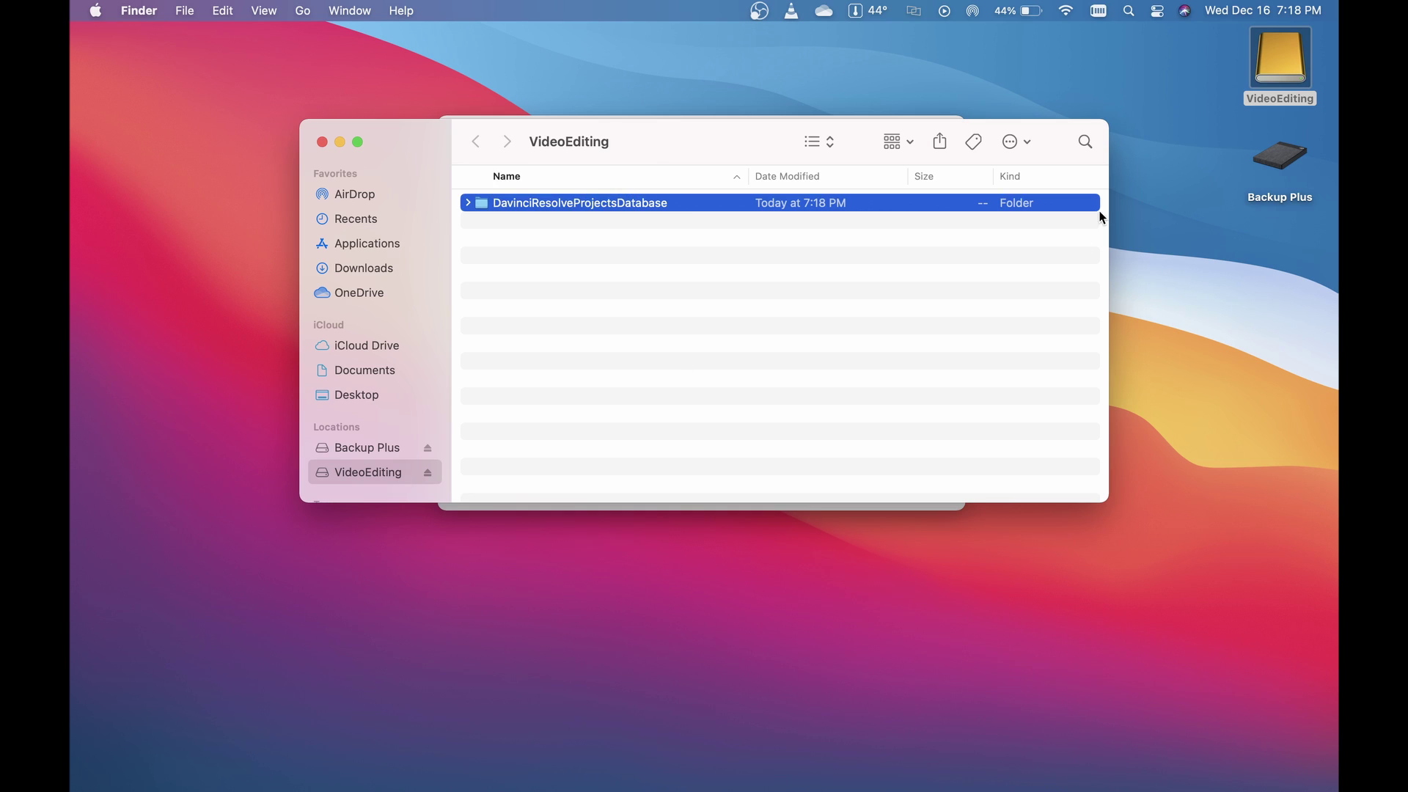
# Step: Copy DavinciResolveProjects, GameRecords&RenderTests and MacTutorial ScreenRecordings from Backup Plus into VideoEditing
pyautogui.doubleClick(1270, 157)
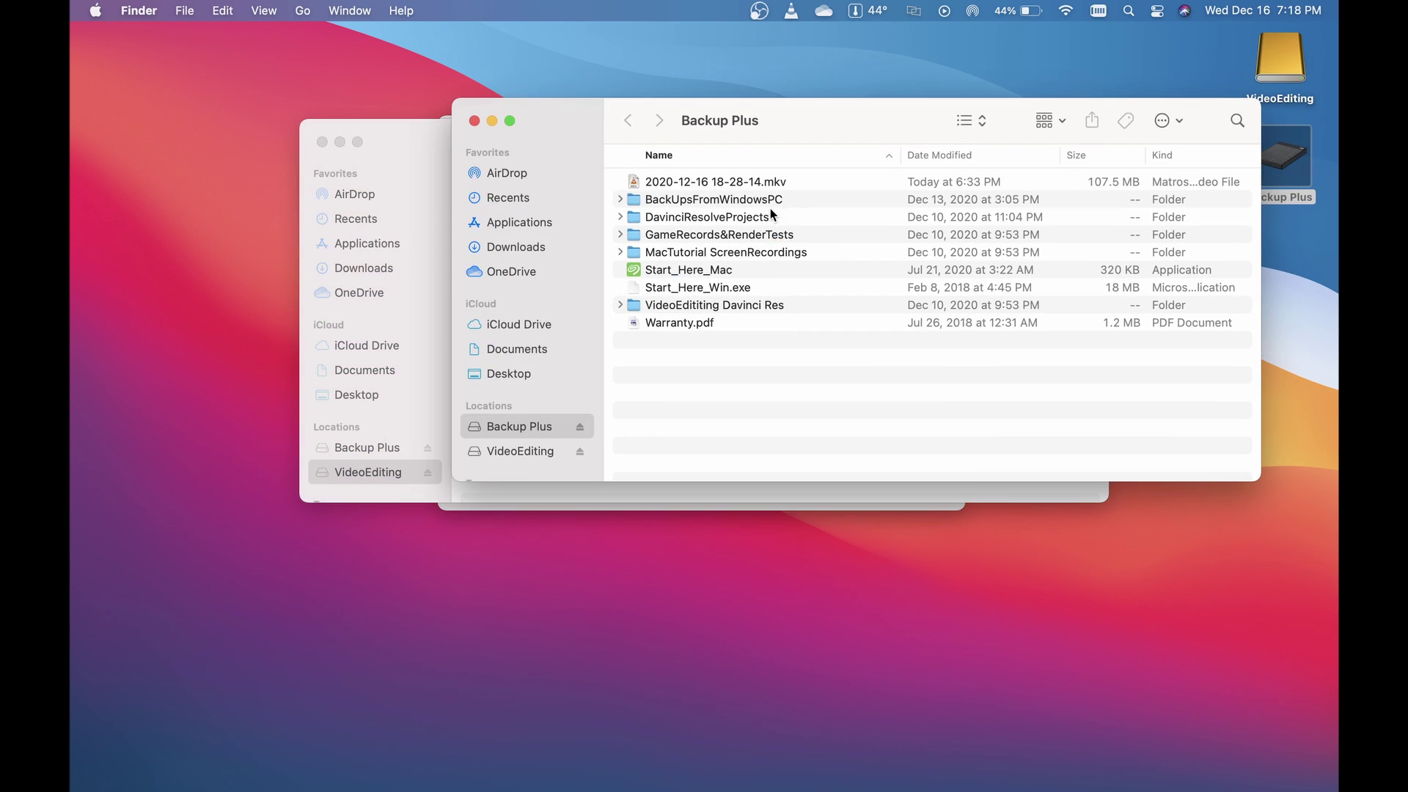
pyautogui.click(754, 204)
pyautogui.press('Down')
pyautogui.hotkey('shift', 'Down')
pyautogui.hotkey('shift', 'Down')
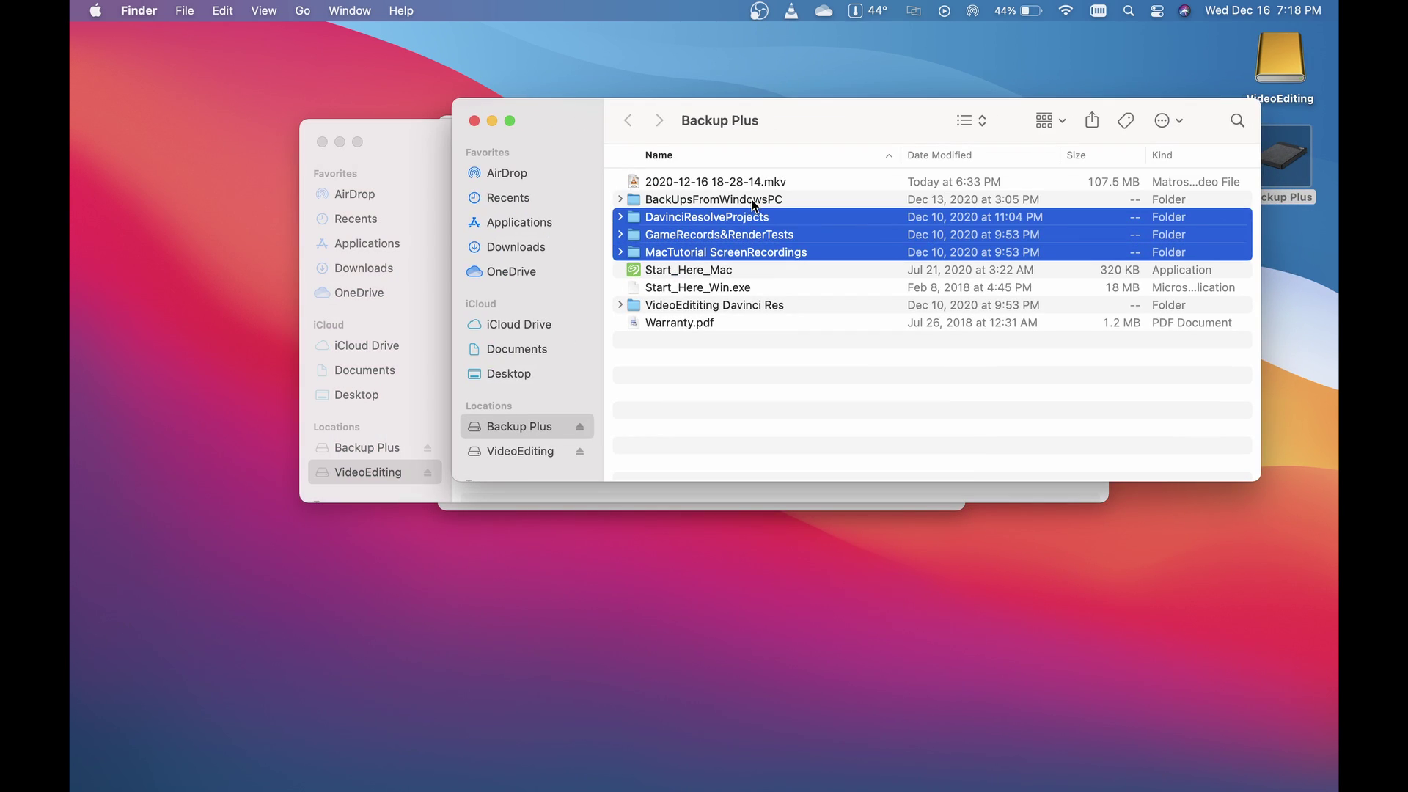
pyautogui.click(416, 146)
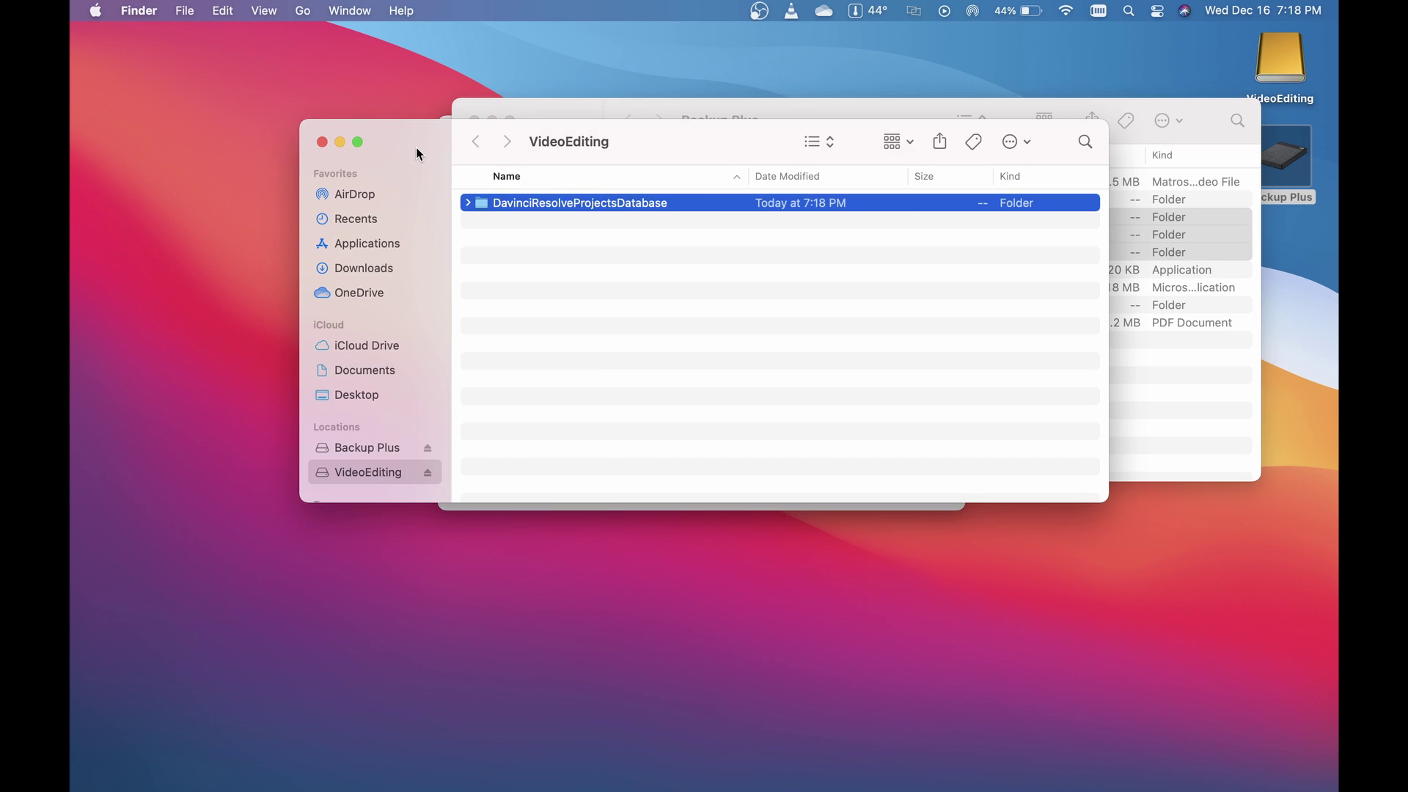
pyautogui.click(593, 264)
pyautogui.press('super+v')
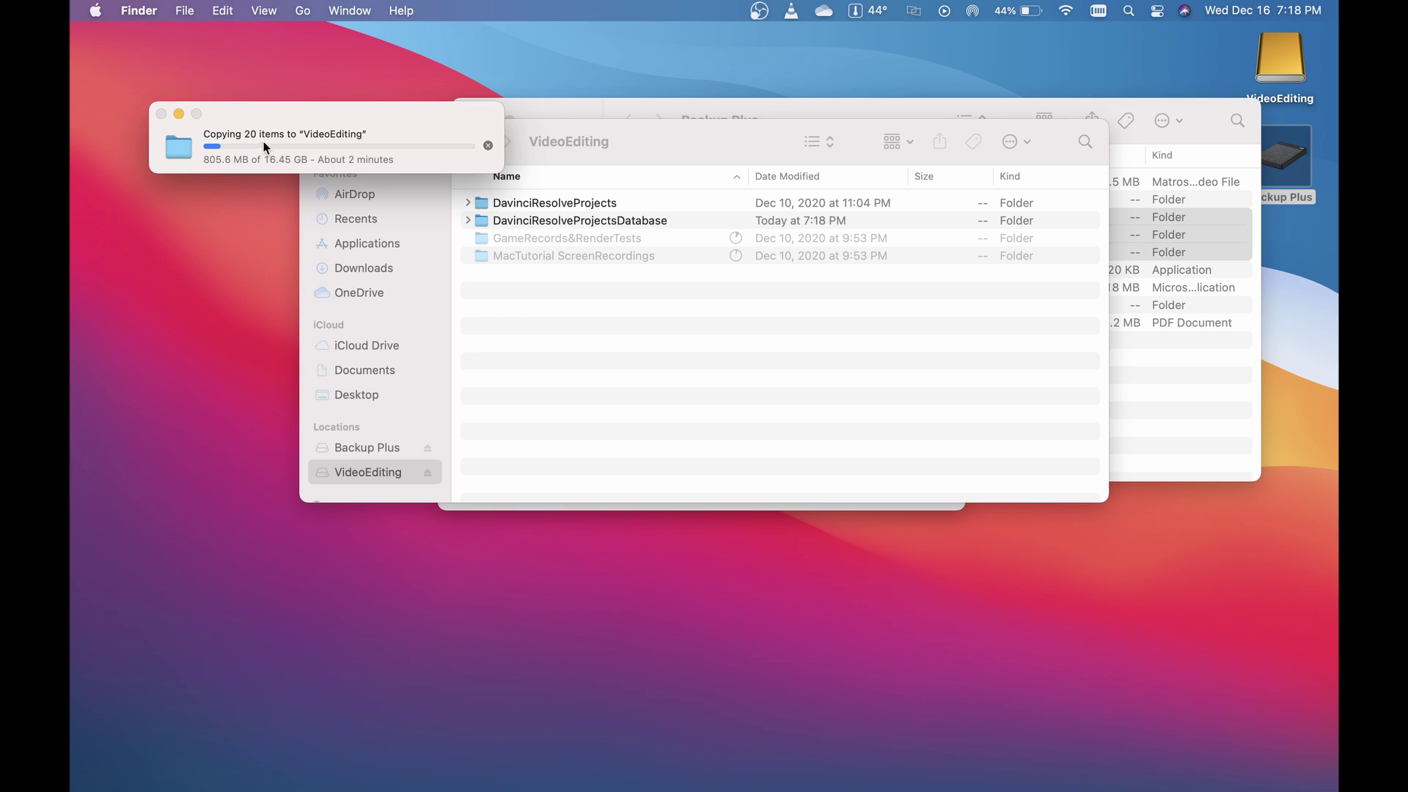
pyautogui.moveTo(329, 114); pyautogui.dragTo(266, 53)
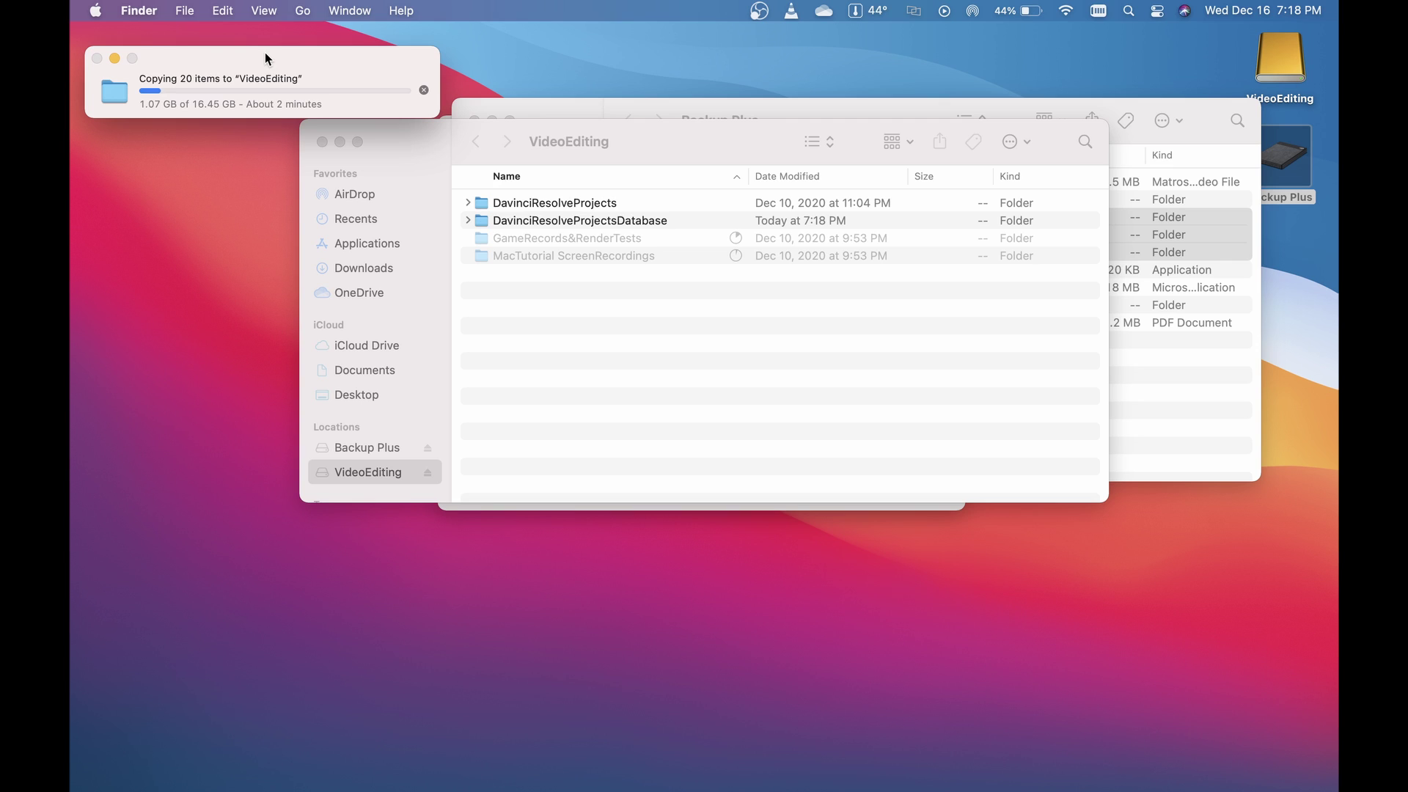
pyautogui.moveTo(605, 129); pyautogui.dragTo(612, 323)
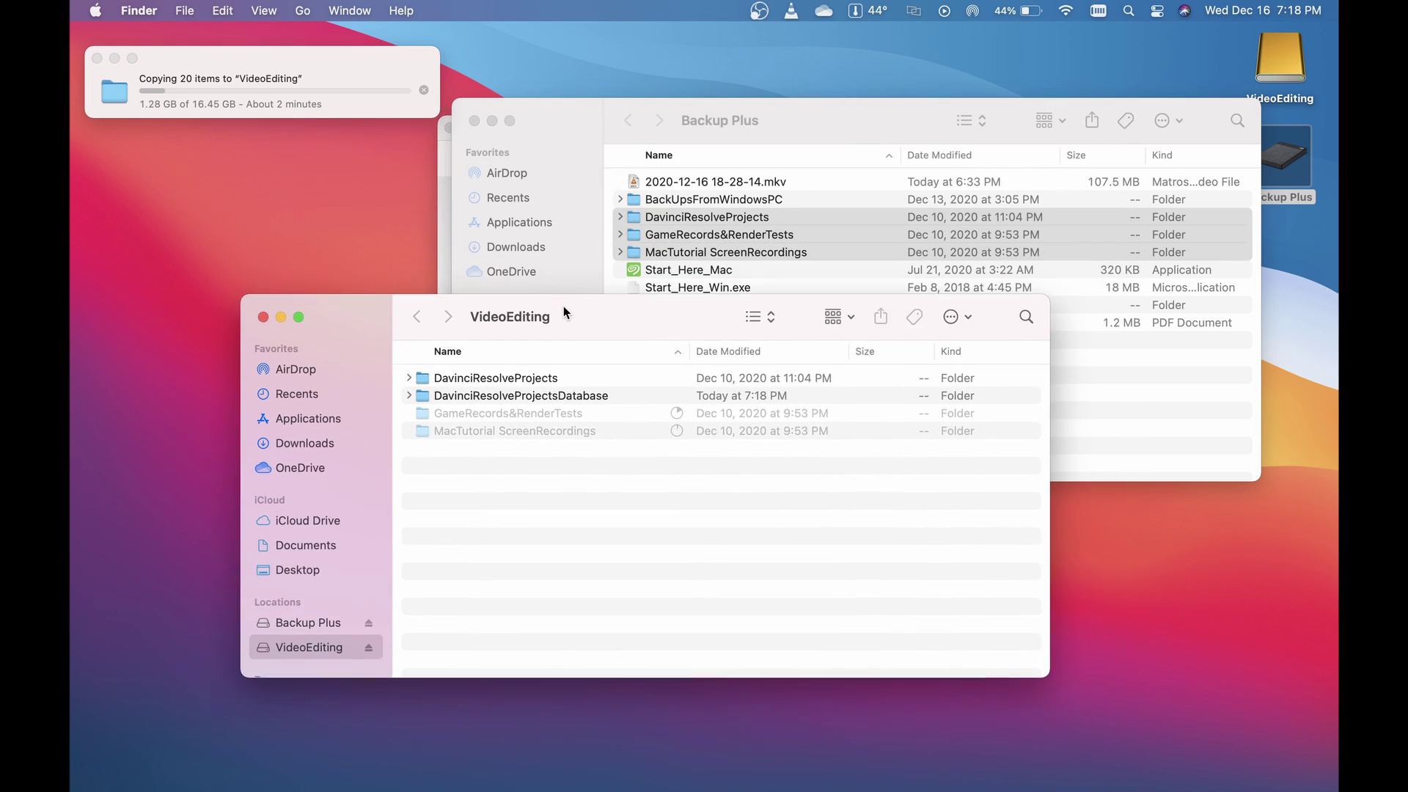
pyautogui.moveTo(563, 312); pyautogui.dragTo(550, 305)
pyautogui.click(827, 107)
pyautogui.click(1309, 151)
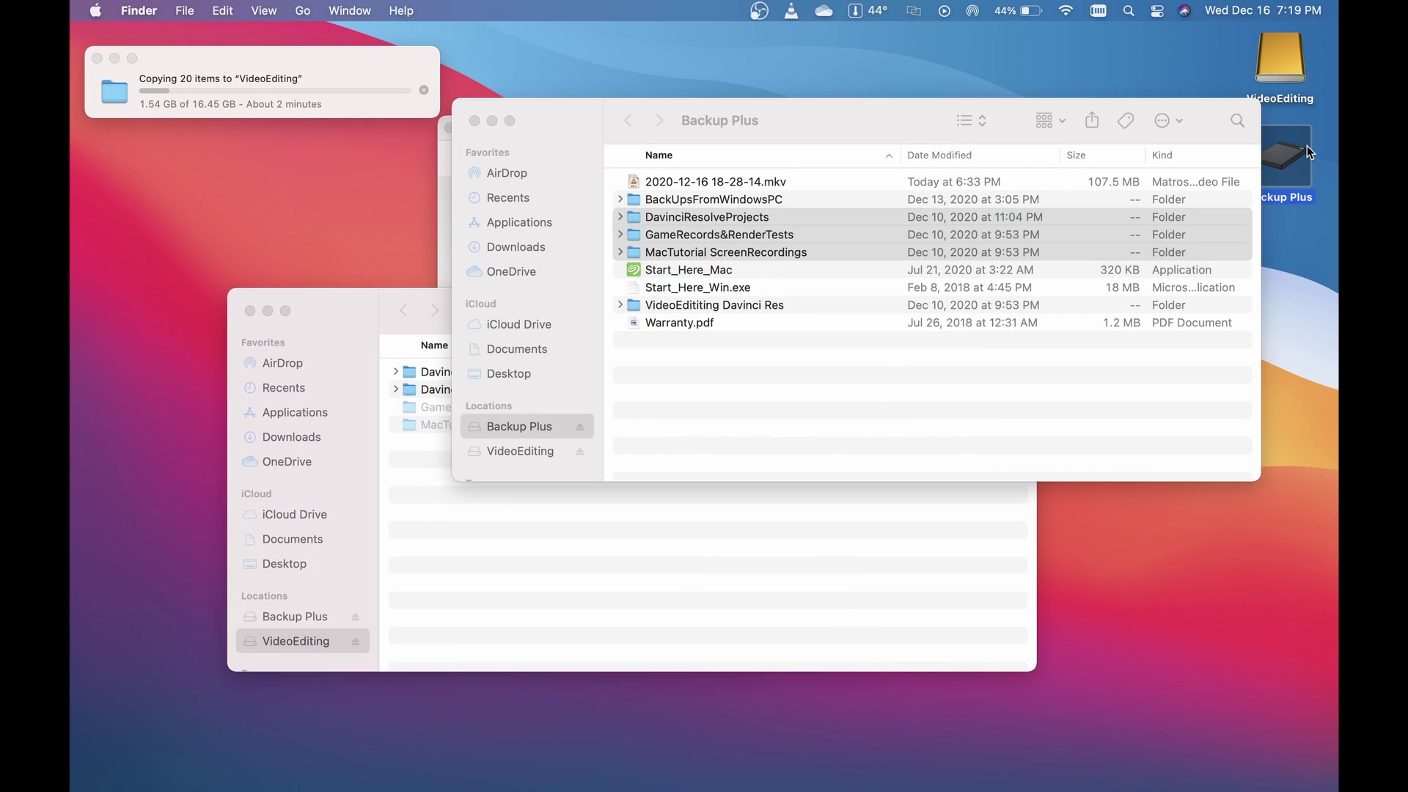
pyautogui.click(1250, 136)
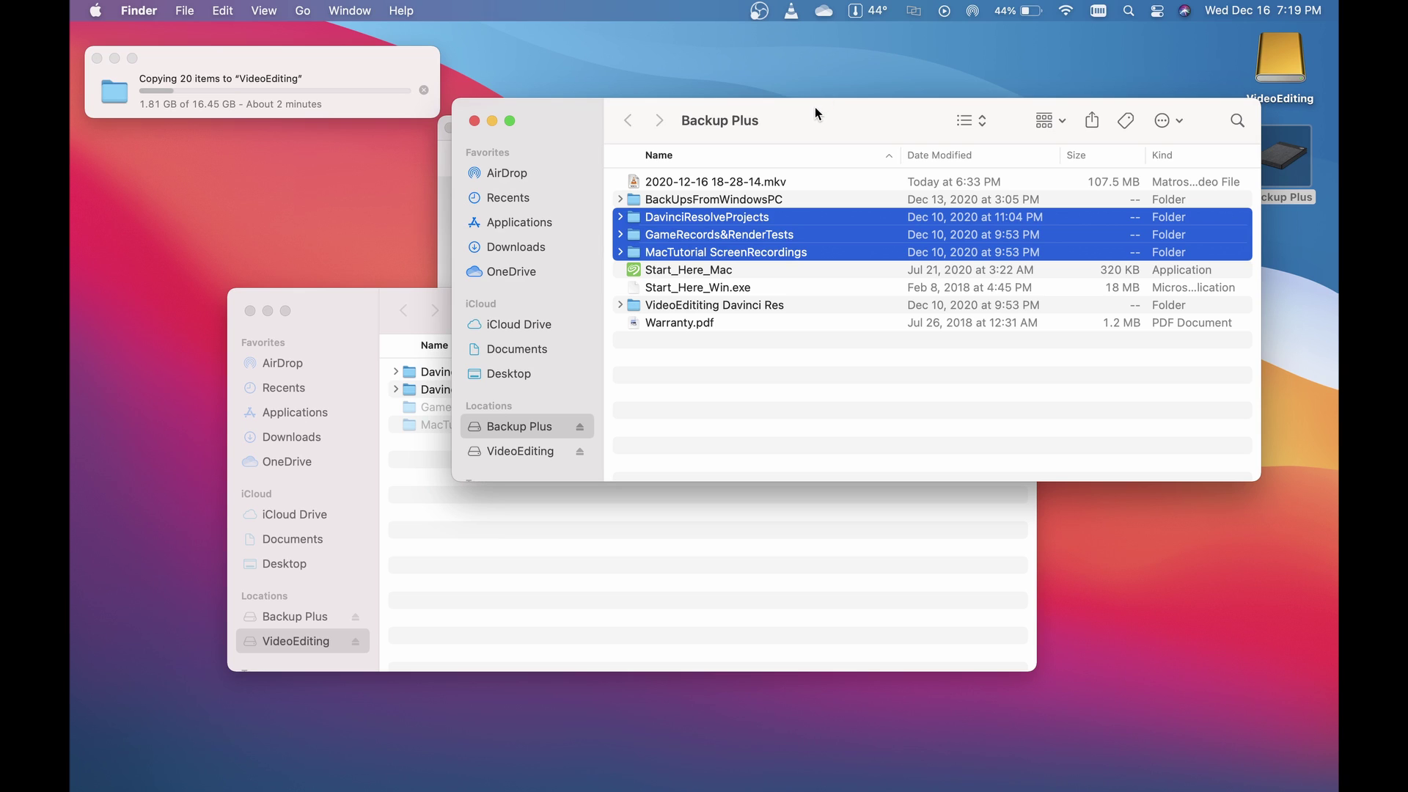
pyautogui.moveTo(815, 107); pyautogui.dragTo(606, 144)
pyautogui.click(475, 593)
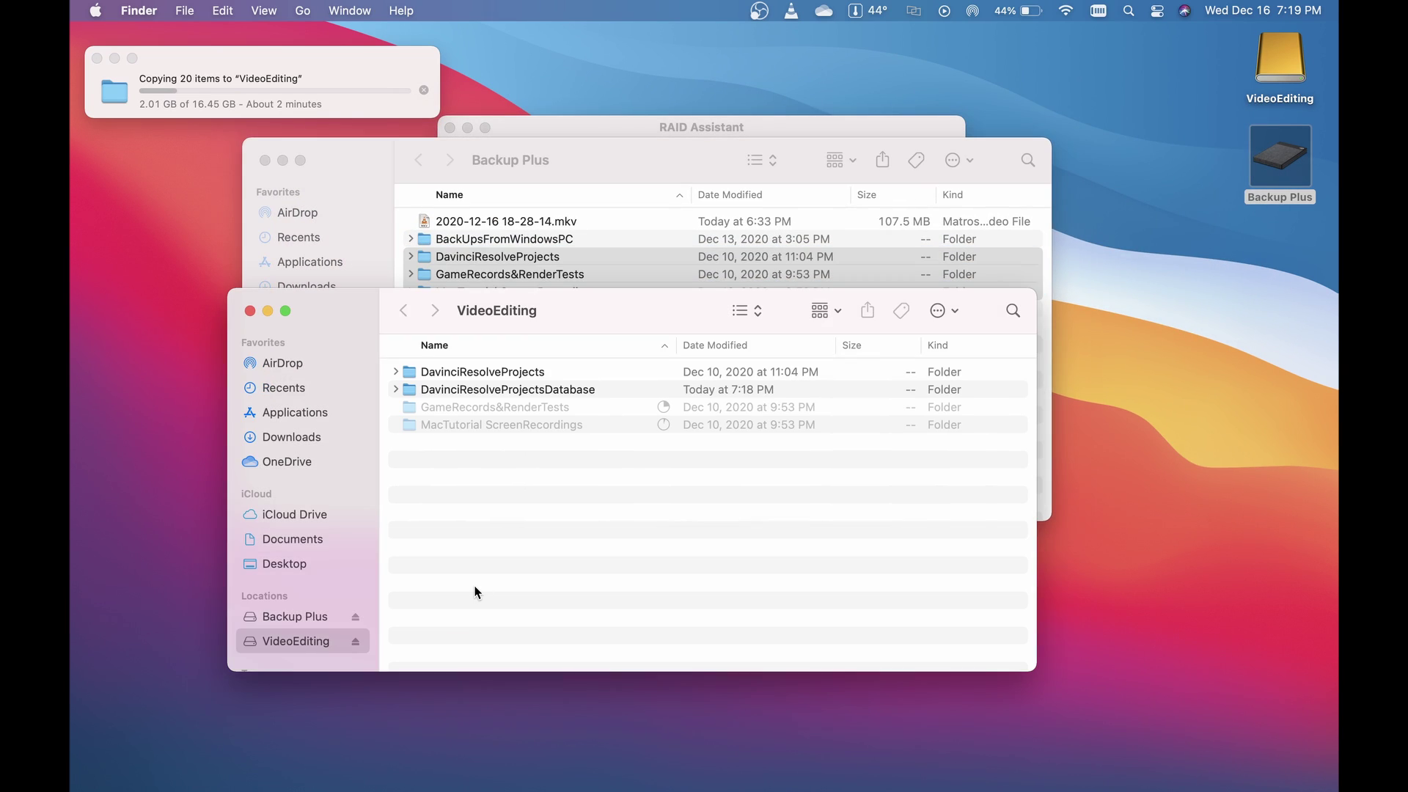
pyautogui.moveTo(349, 310); pyautogui.dragTo(372, 167)
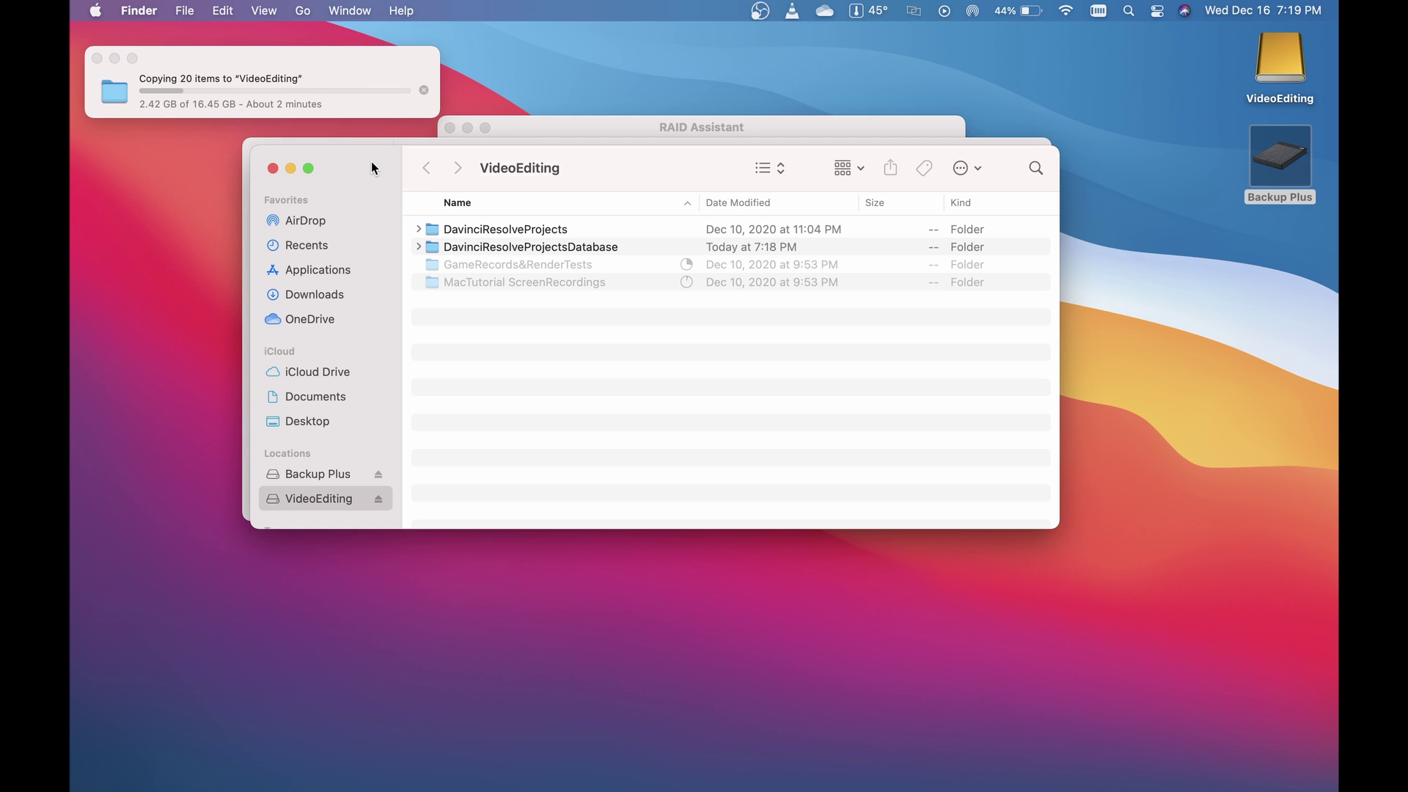
pyautogui.click(288, 59)
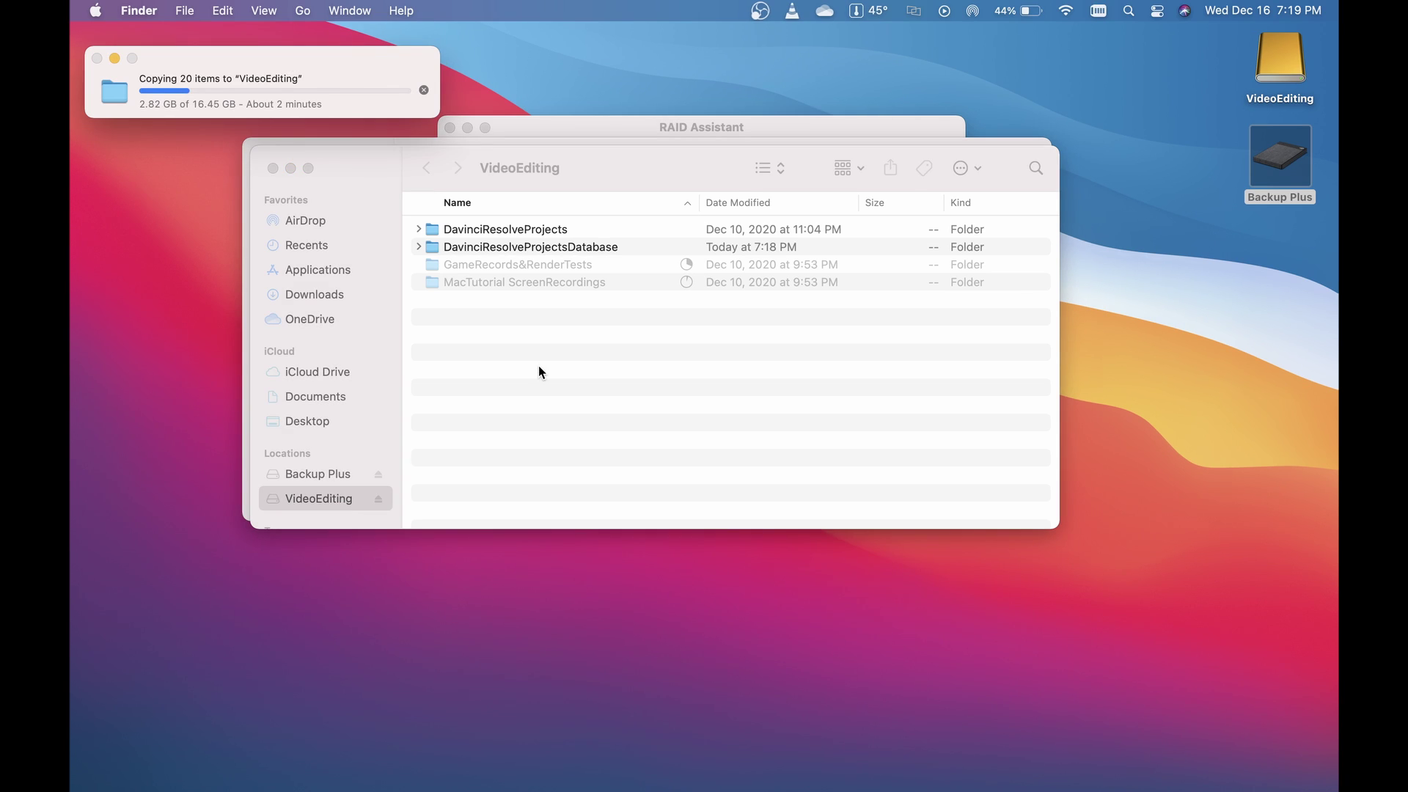